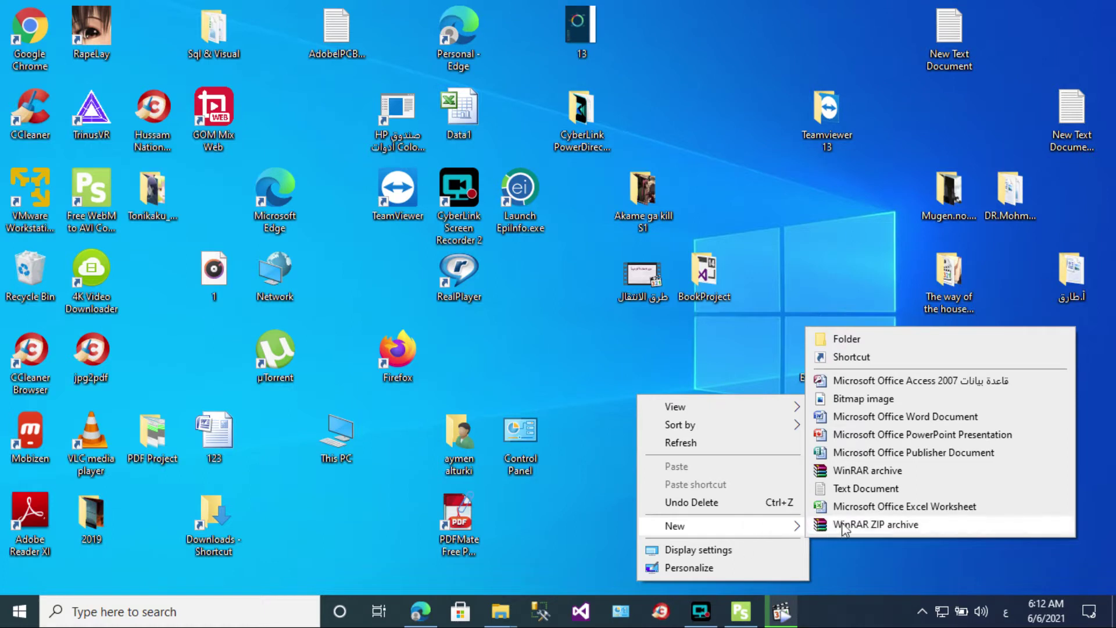
Create a new Excel worksheet on the desktop named منظومة and open it in a maximized window.
click(872, 507)
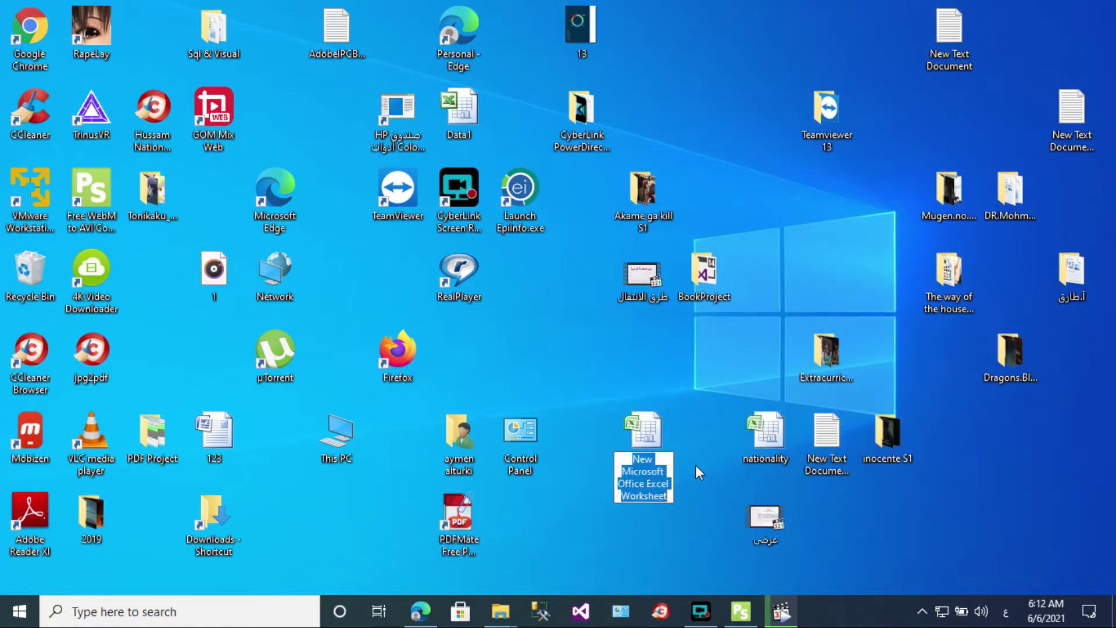
text(مز)
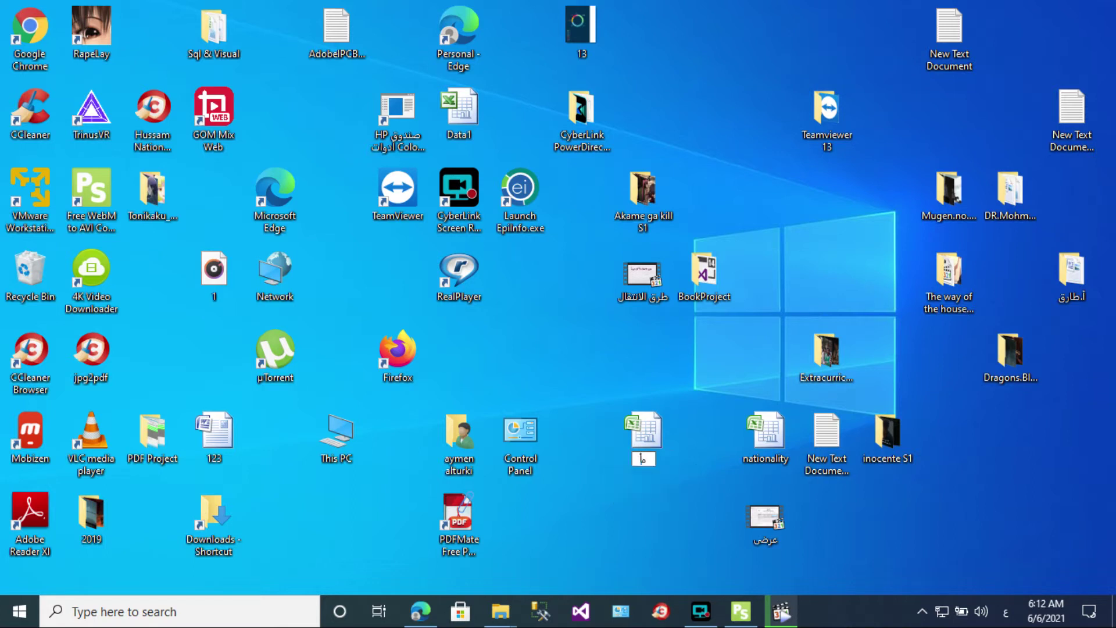
text(ا)
text(ظومة)
key(Return)
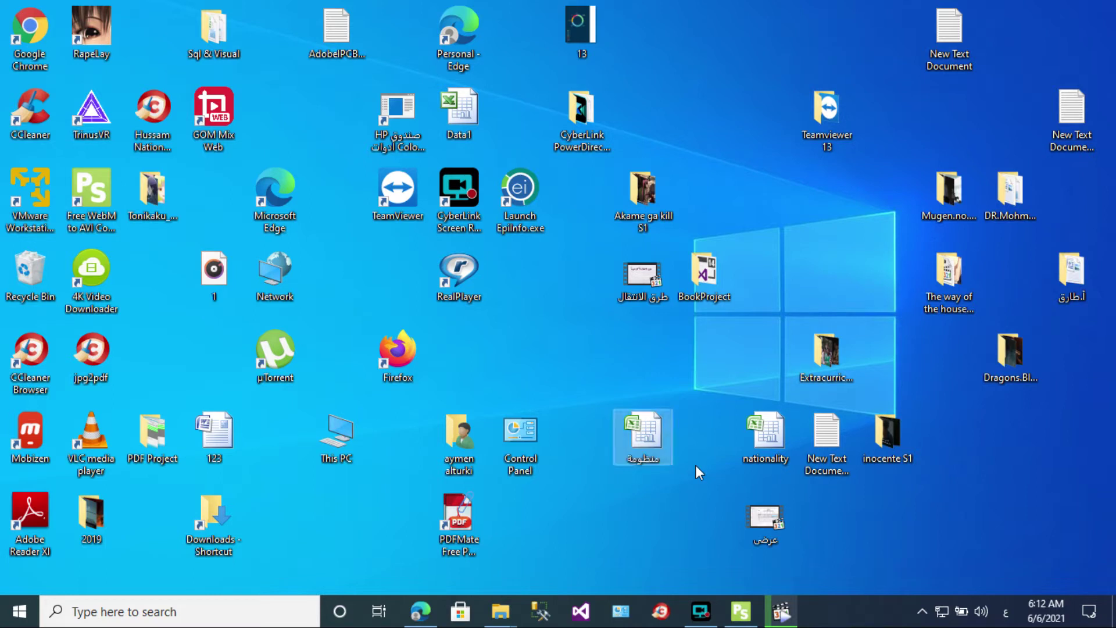
double_click(645, 433)
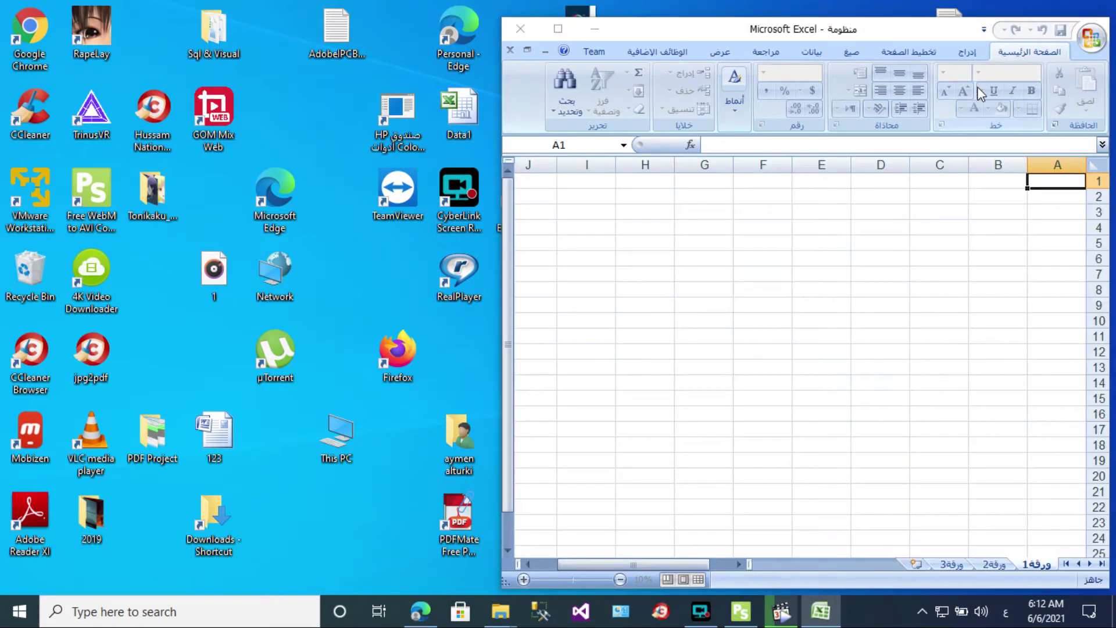
click(558, 30)
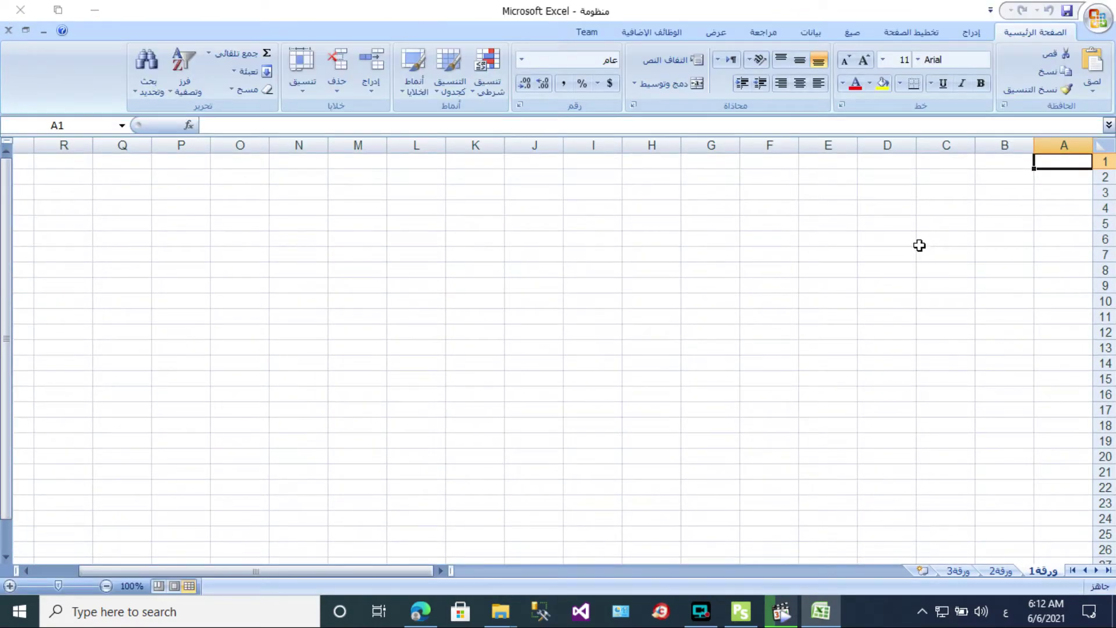
Enter the column headers رقم التسلسل, الصنف and البيان in cells C4 to E4.
click(952, 209)
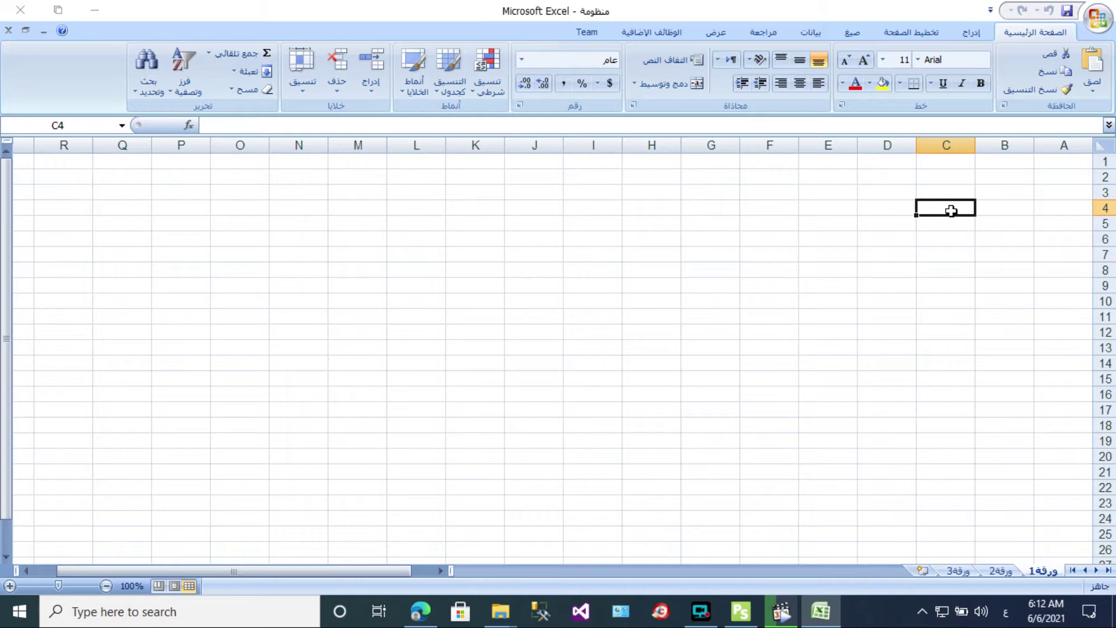
text(ر)
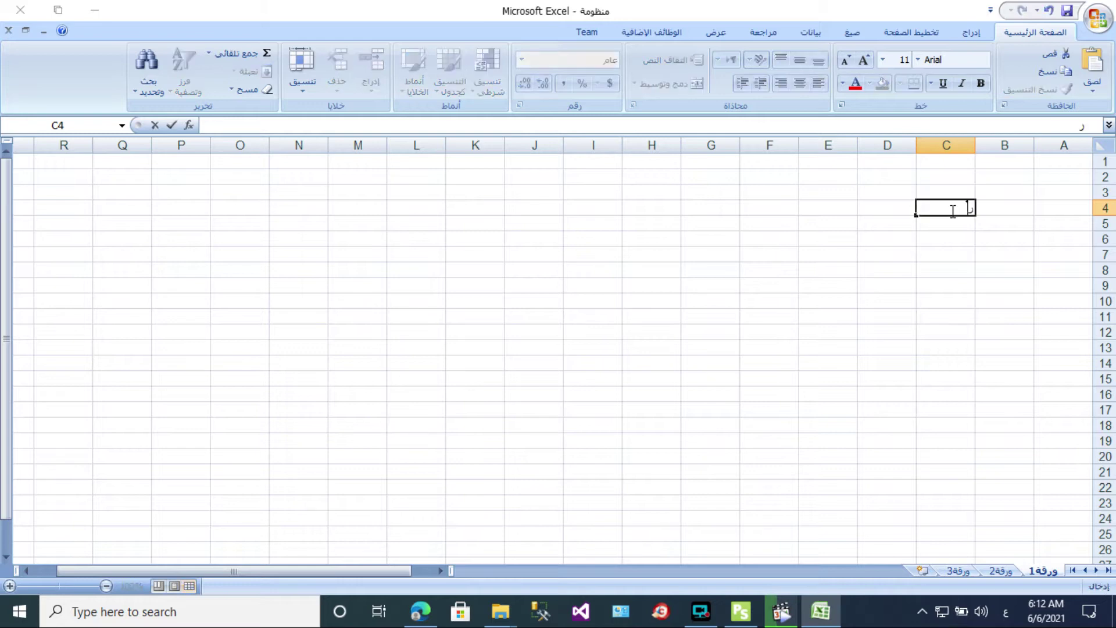
text(قم التسلسل)
key(Tab)
text(الصنف)
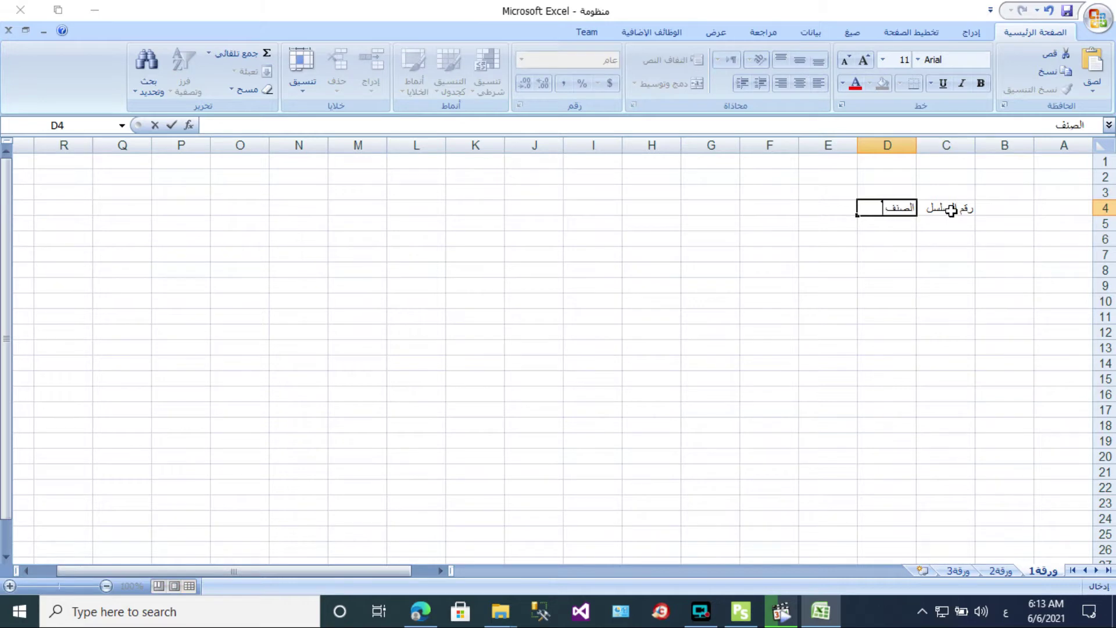
key(Tab)
text(البيان)
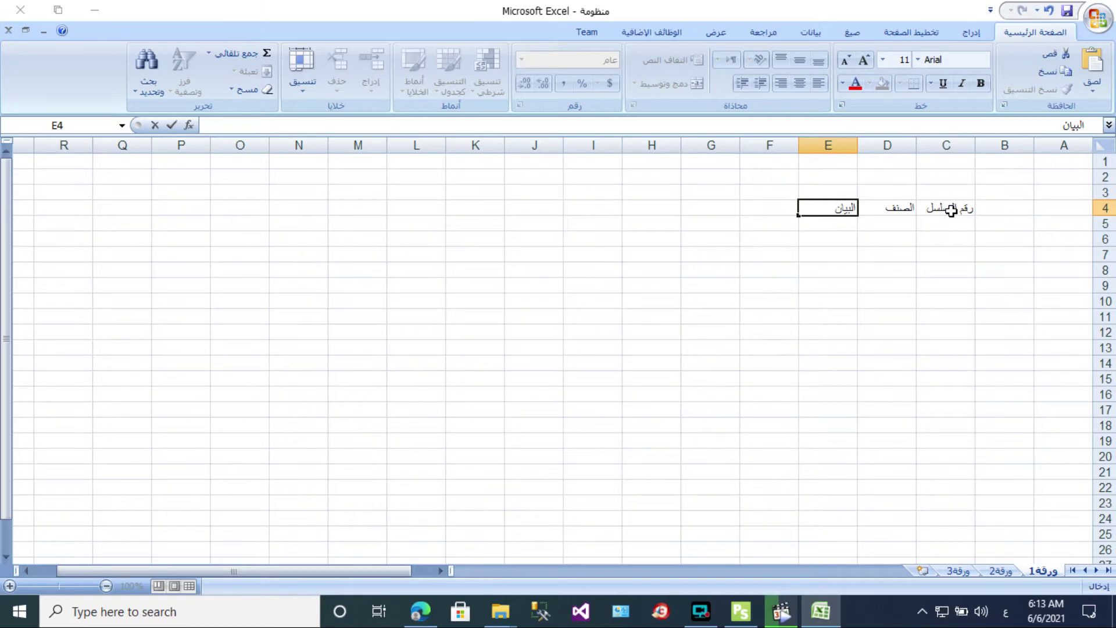
Add the column header السعر in cell F4.
key(Tab)
text(ال)
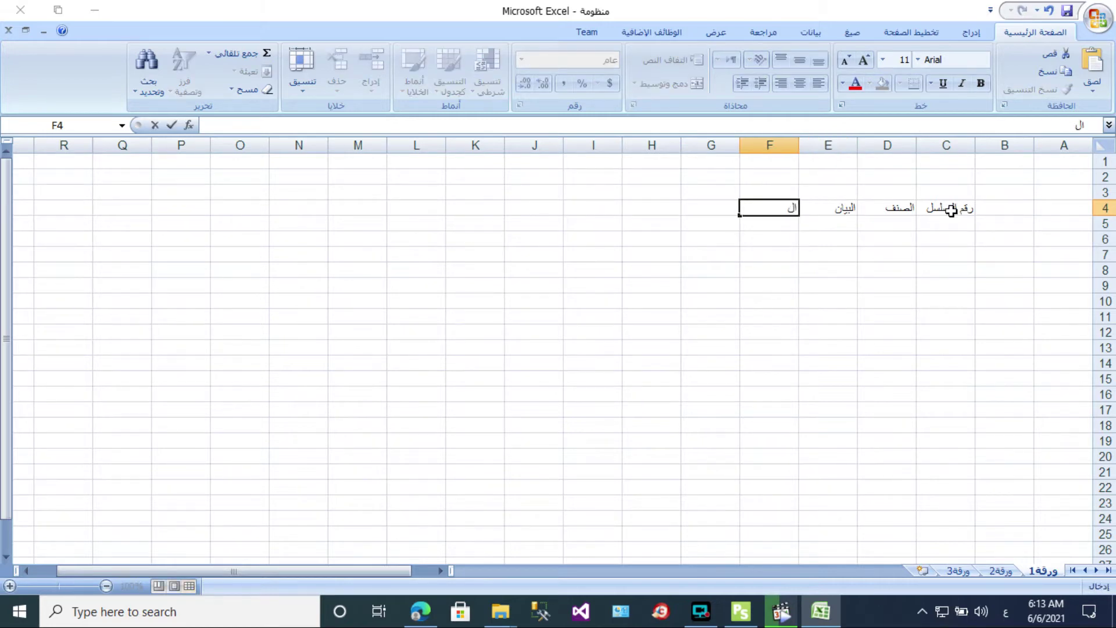
text(مجمو)
text(ع)
key(BackSpace)
key(BackSpace)
key(BackSpace)
key(BackSpace)
key(BackSpace)
text(سعر)
key(Tab)
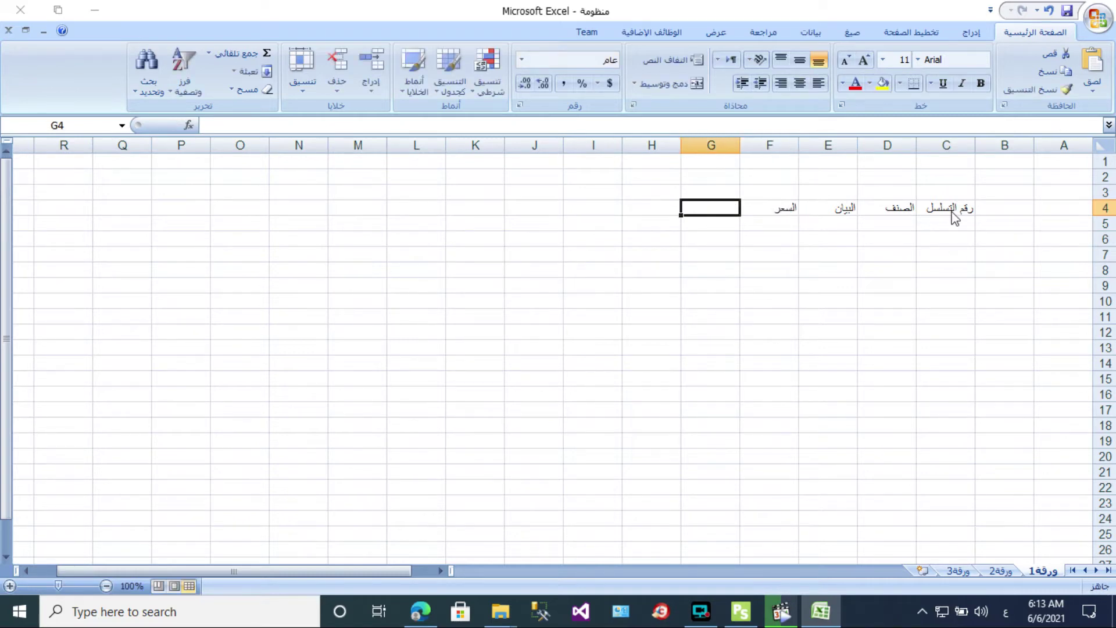
Add the column headers الكمية and المجموع in cells G4 and H4.
text(الكمية)
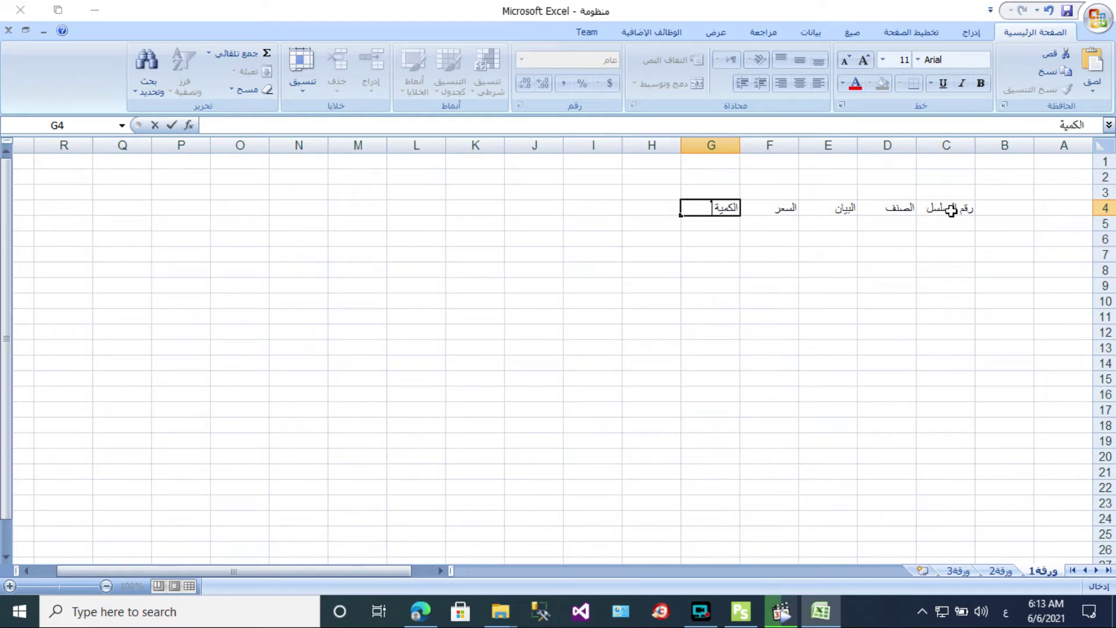
key(Tab)
text(الم)
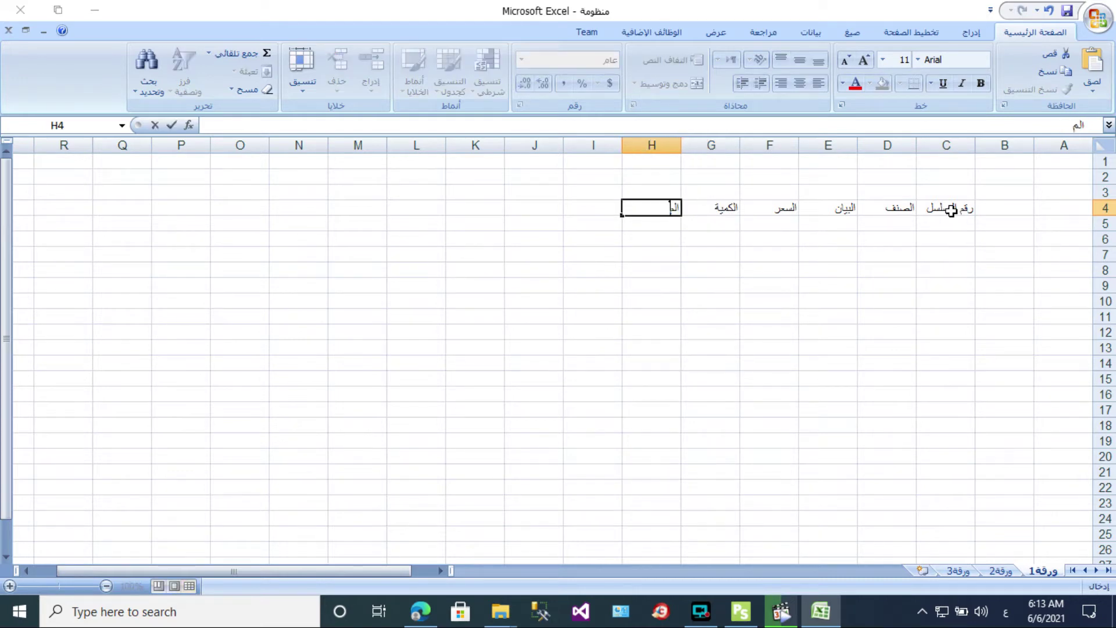
text(جموع)
click(920, 297)
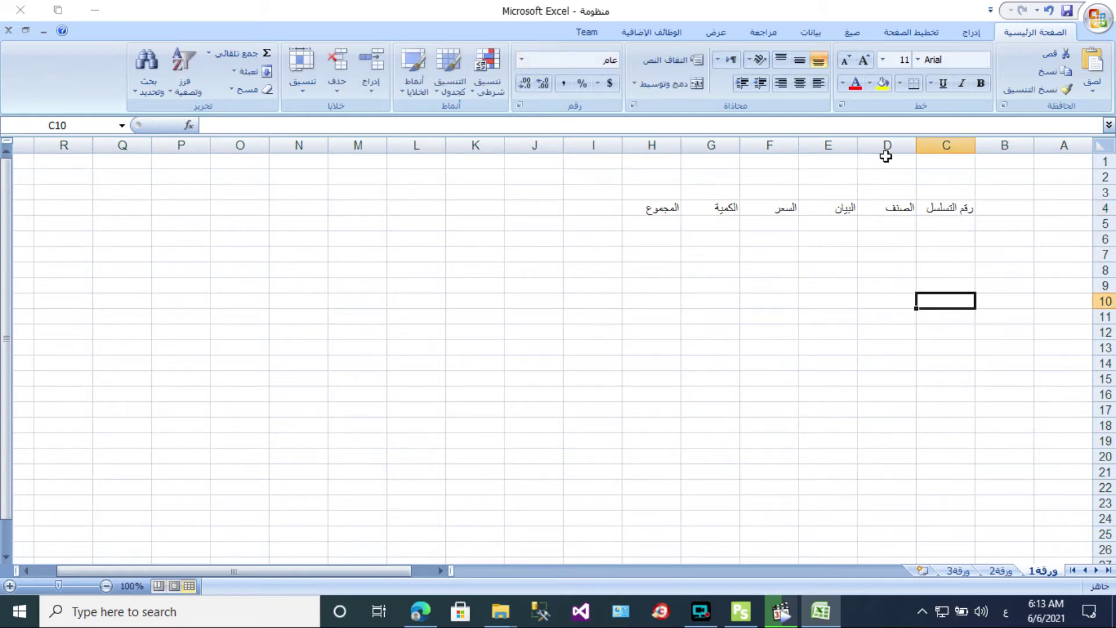
Format the range C4:H23 as a table with a light blue style, using the first row as headers.
drag(969, 214, 642, 506)
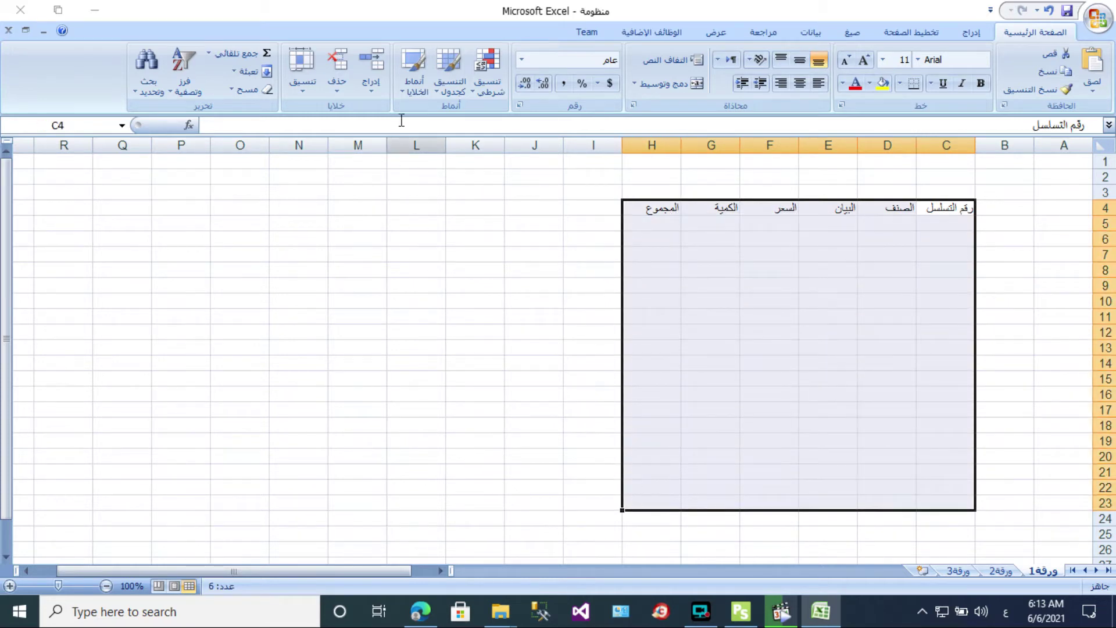
click(433, 95)
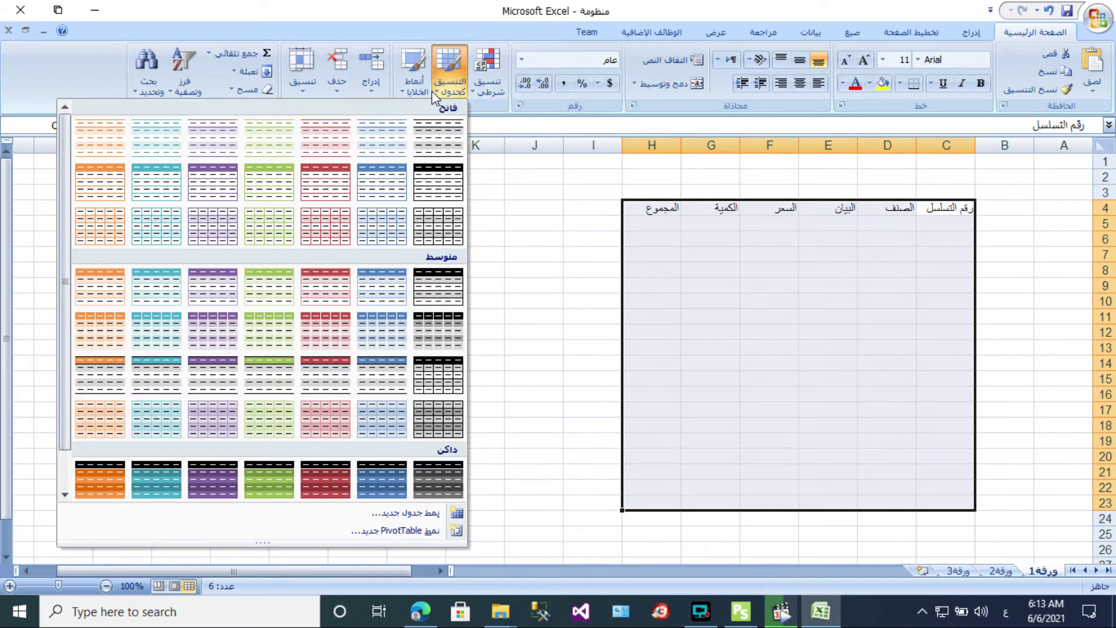
click(396, 183)
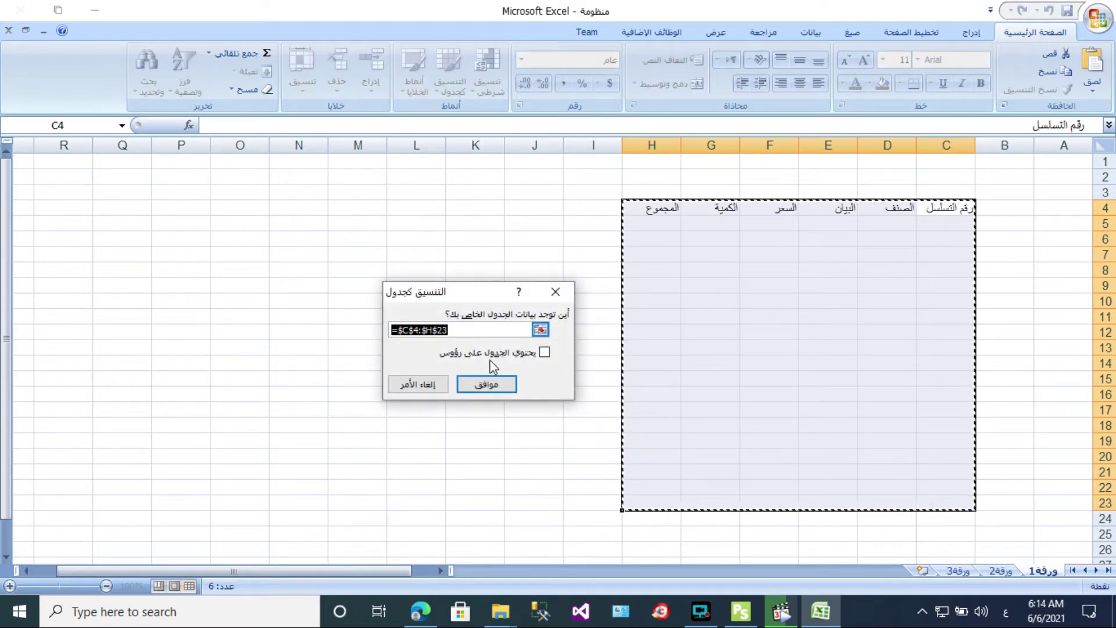
click(545, 352)
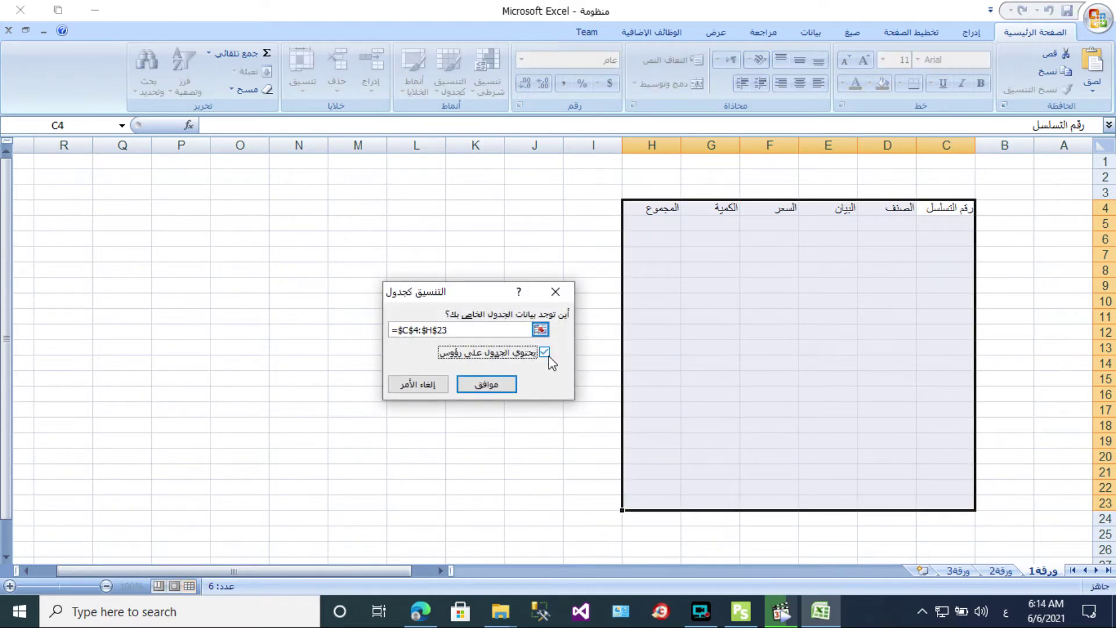
click(497, 386)
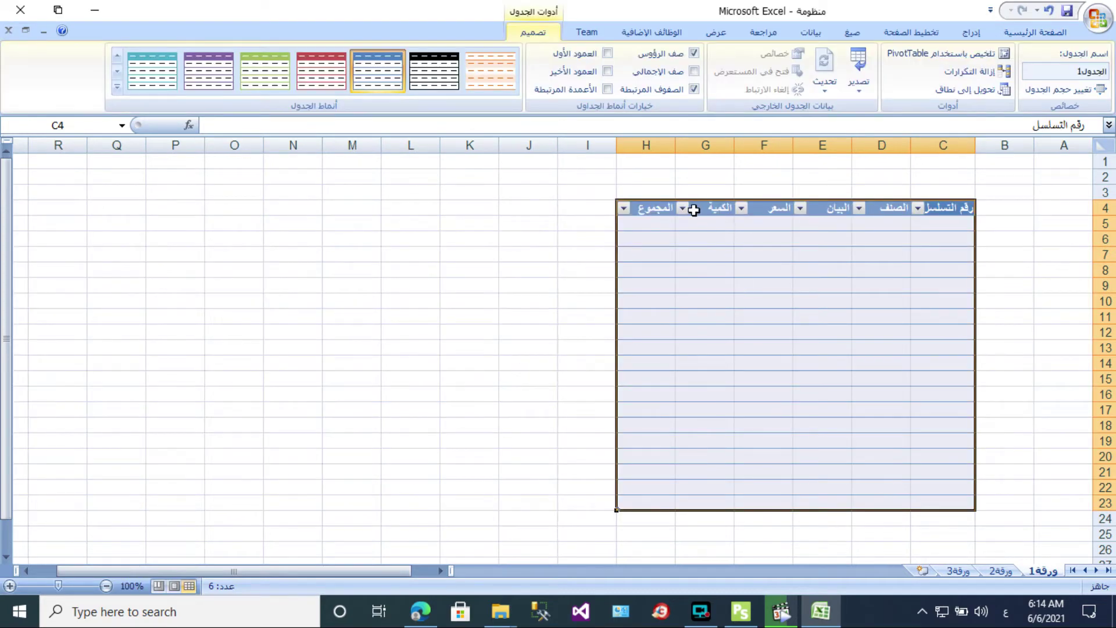
click(683, 208)
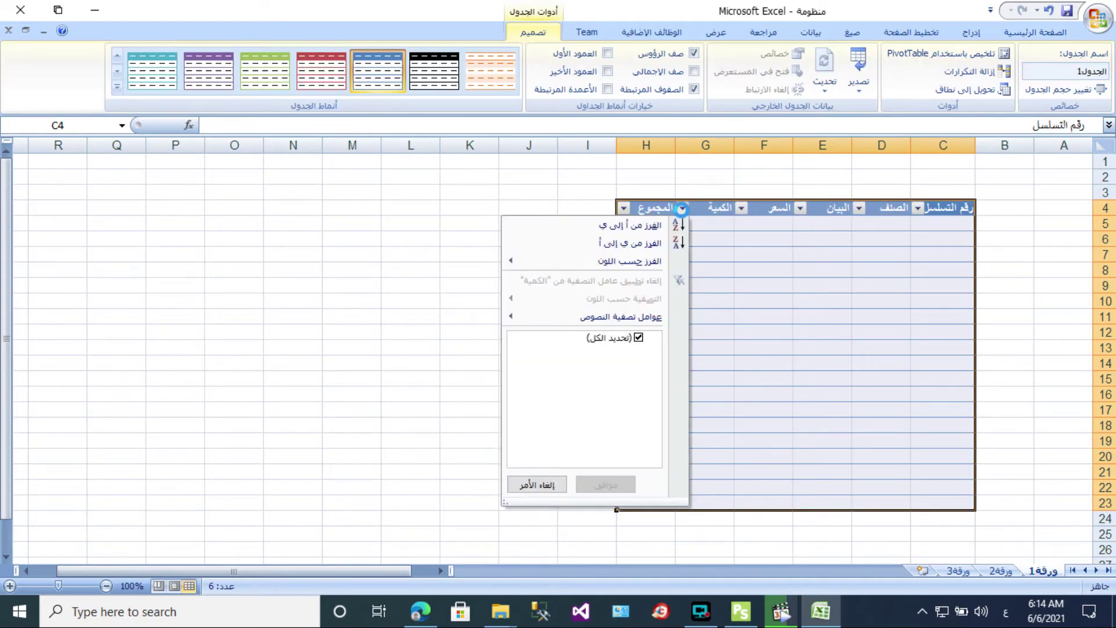
click(683, 209)
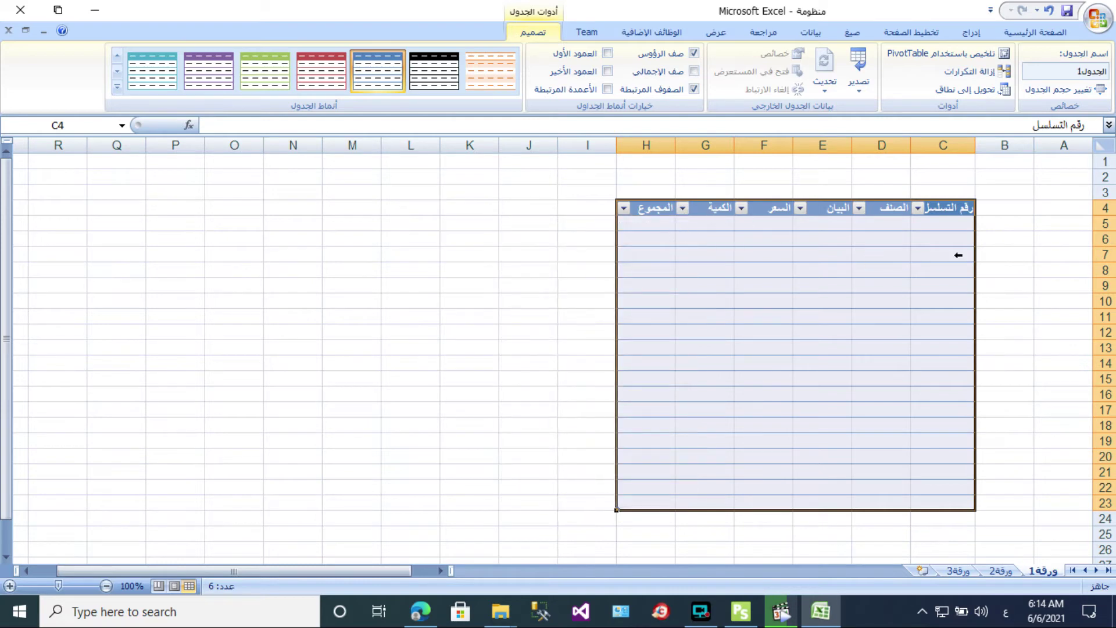
Enter the serial numbers 1, 2 and 3 in cells C5 to C7 of the رقم التسلسل column.
click(958, 226)
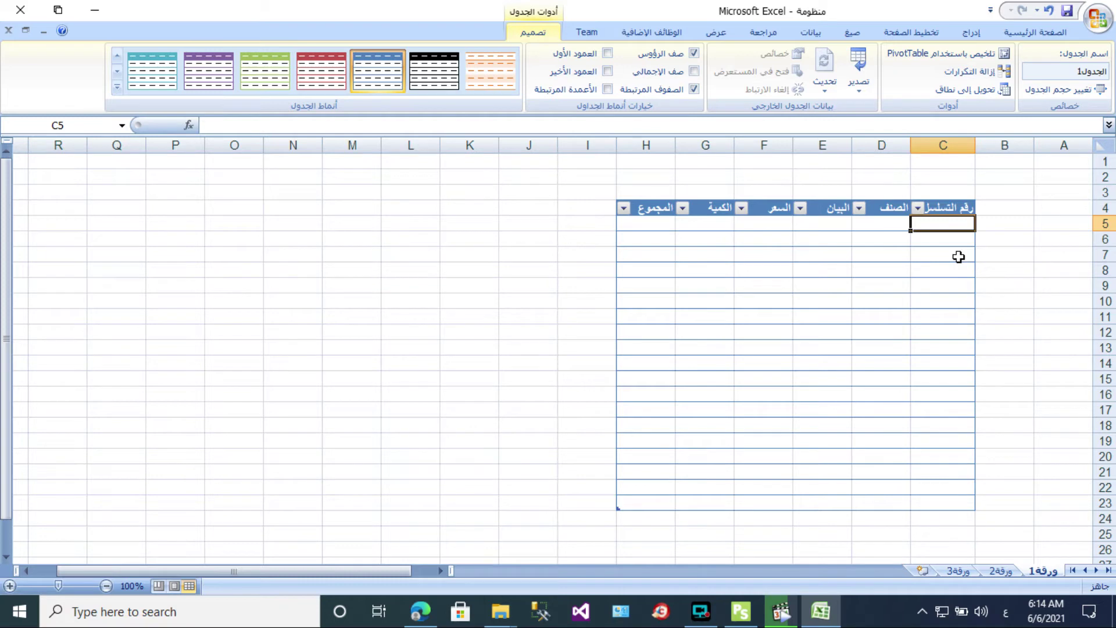
text(1)
key(ctrl+Return)
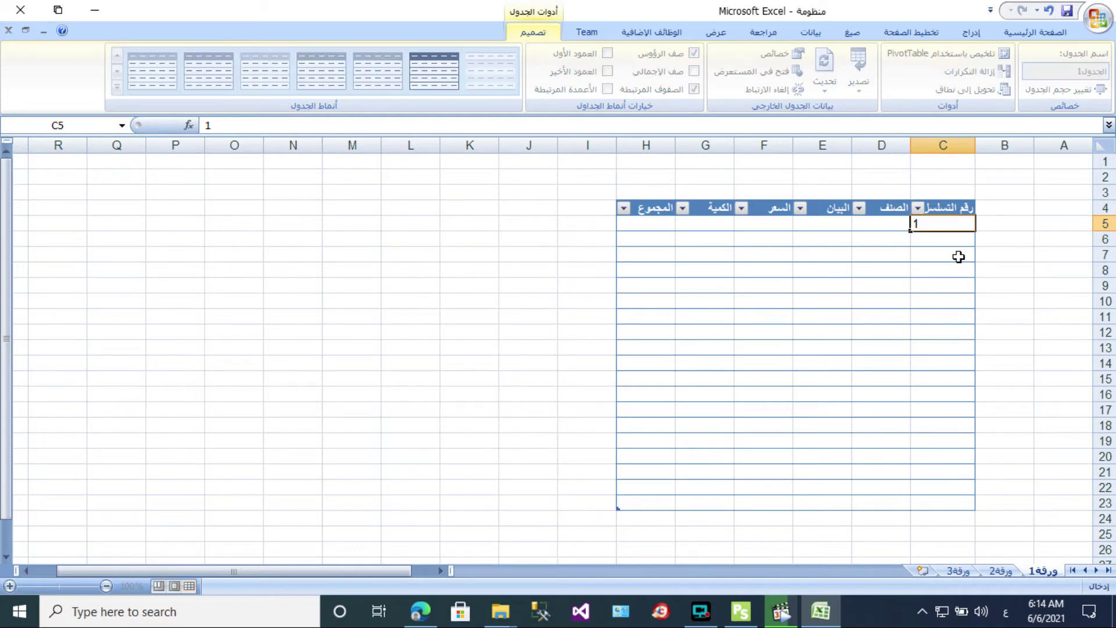
key(Return)
text(2)
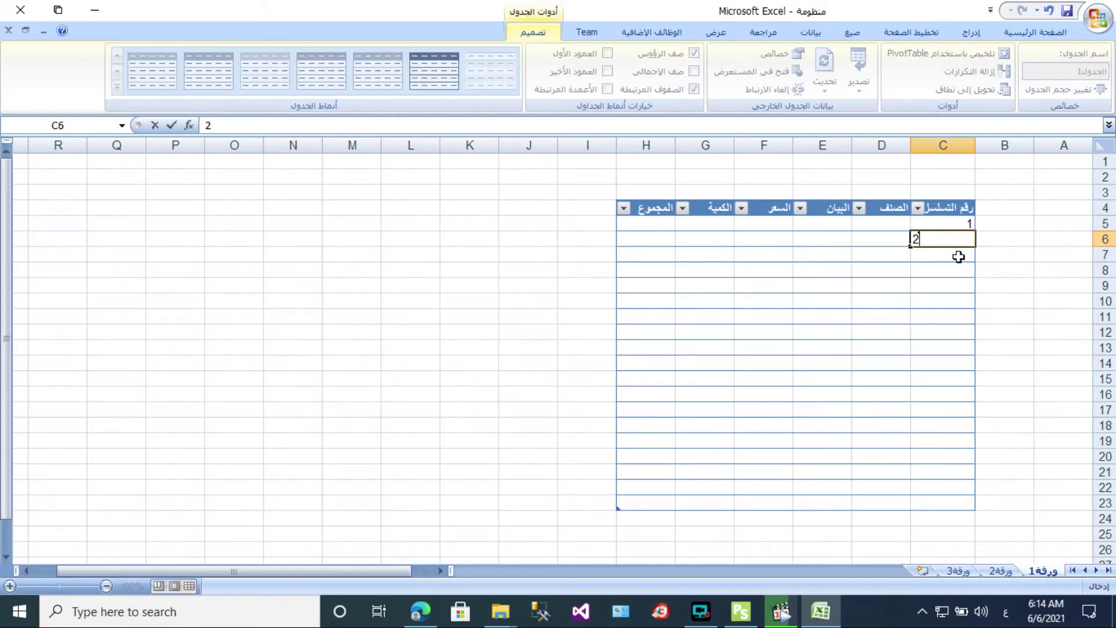
key(Return)
text(3)
key(Return)
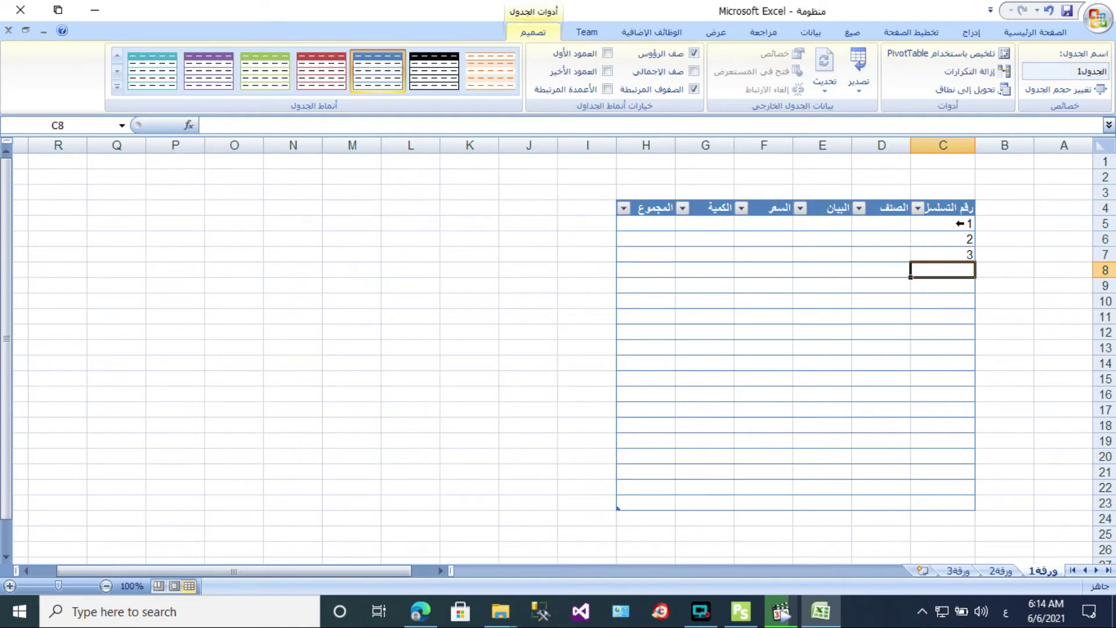
Extend the serial number series from C5:C7 down to the table's last row, C23.
click(959, 224)
drag(958, 232, 913, 504)
click(946, 258)
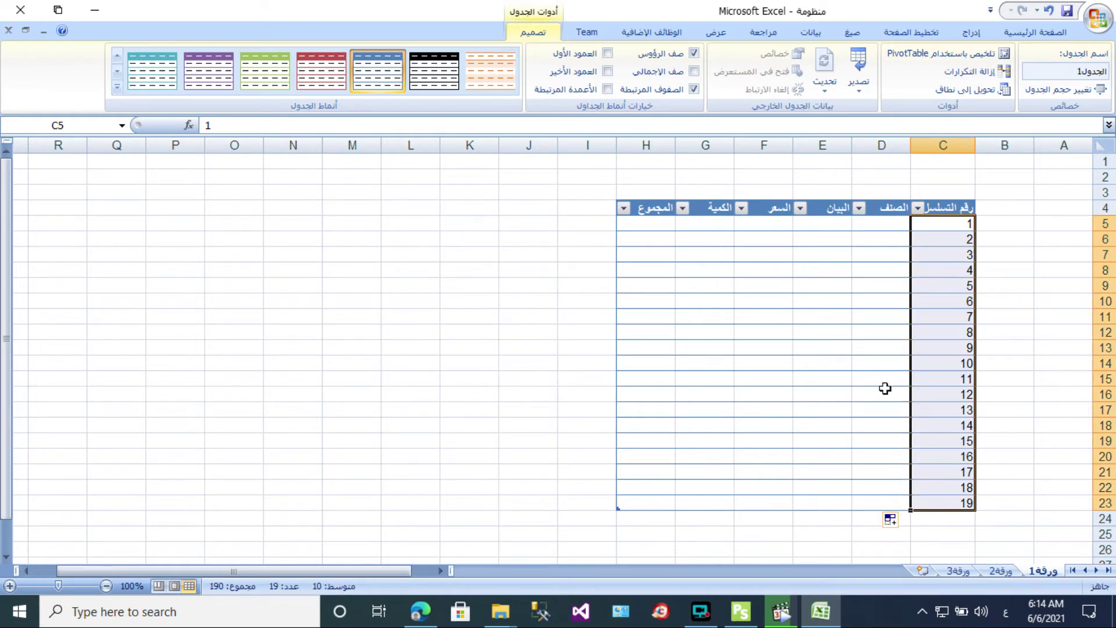
Center the serial numbers in C5:C23 and make them bold.
click(1046, 33)
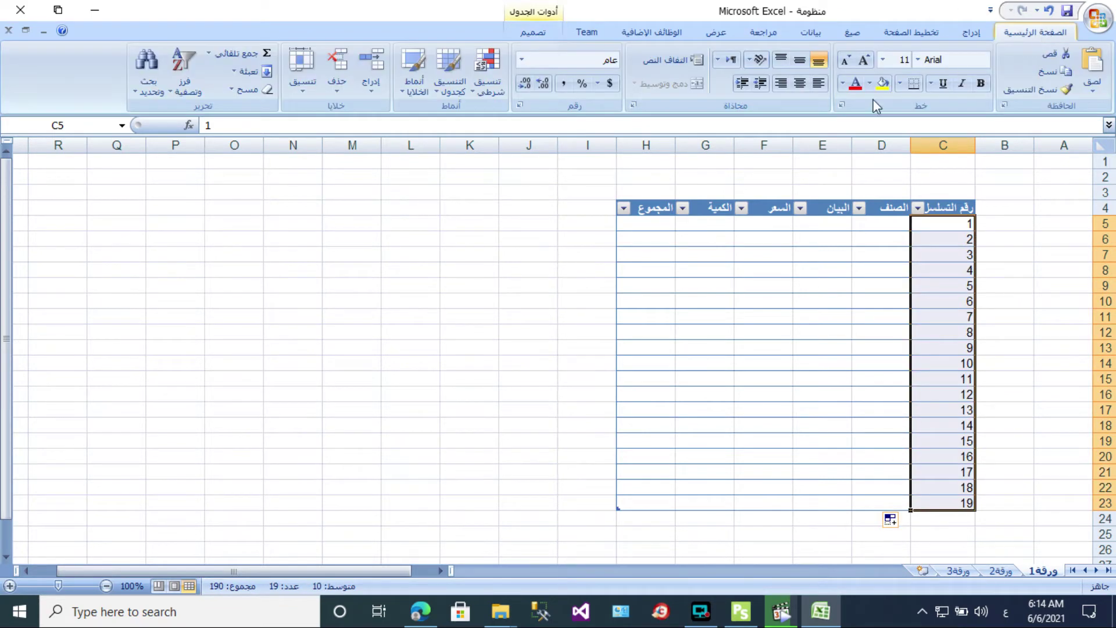
click(800, 83)
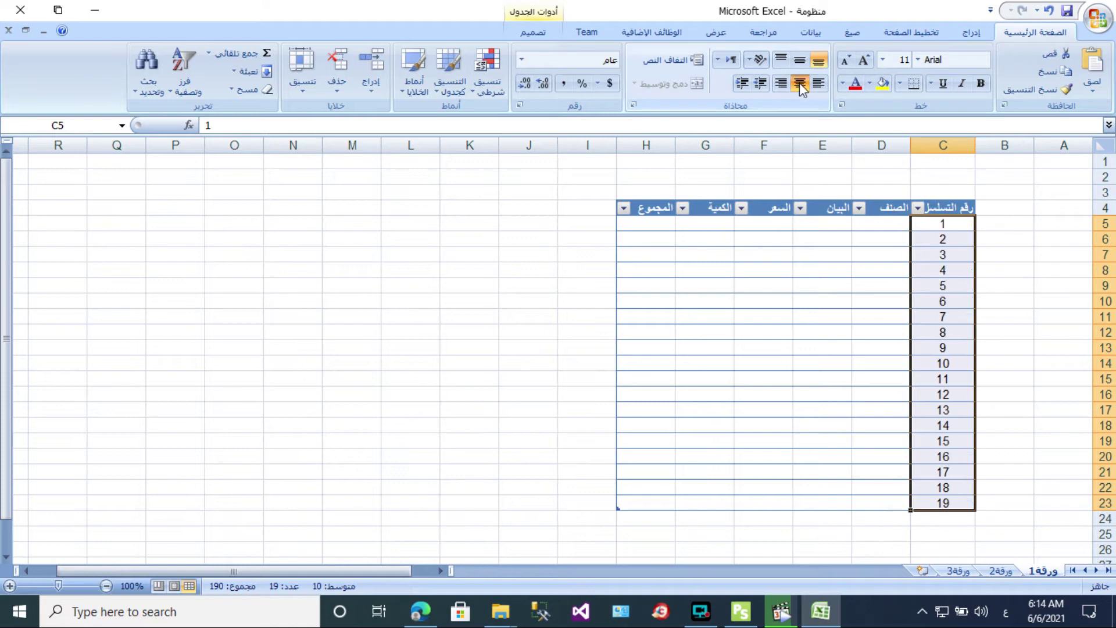
click(981, 85)
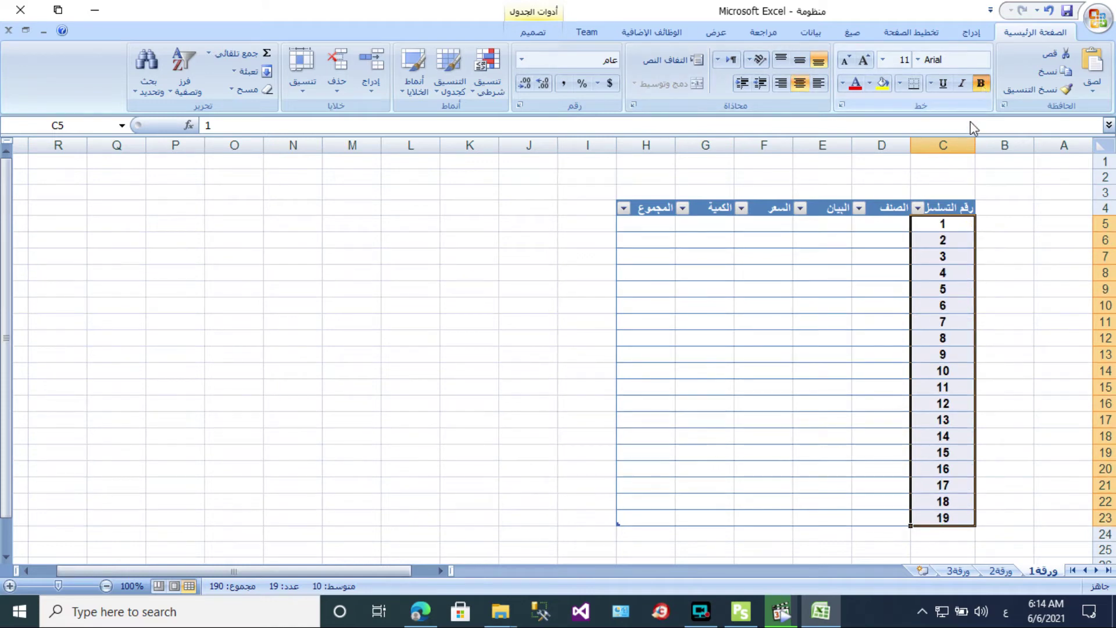
Enter the item names زيت, سكر, ملح, زيتون and عسل in cells H35 to H39 below the table.
click(893, 225)
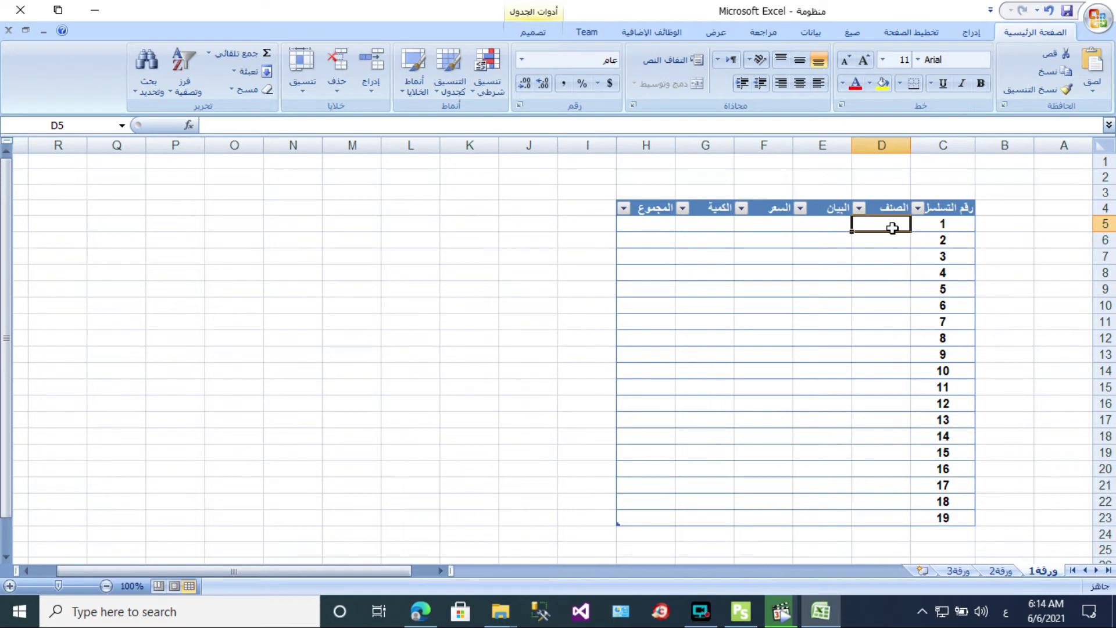
scroll(892, 228, down, 5)
scroll(892, 228, down, 3)
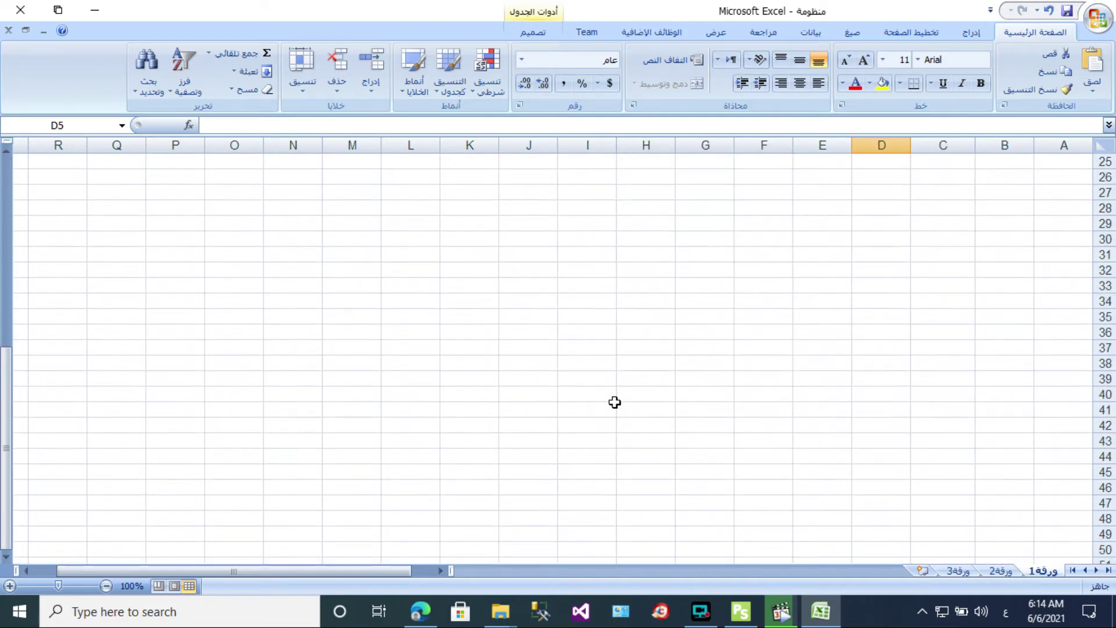
click(647, 318)
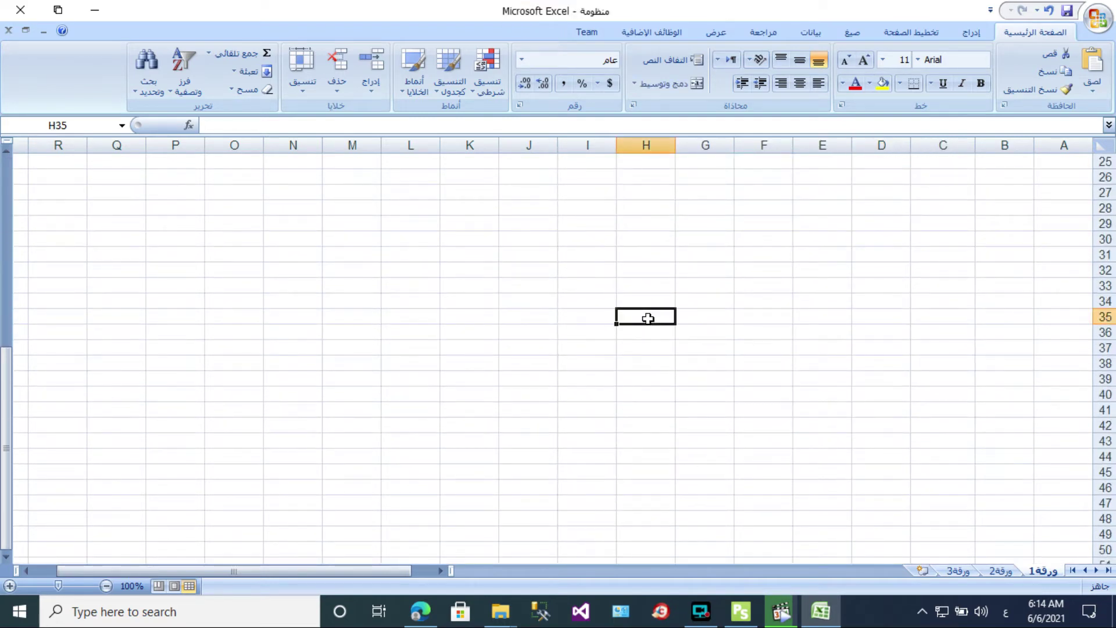
text(زيت)
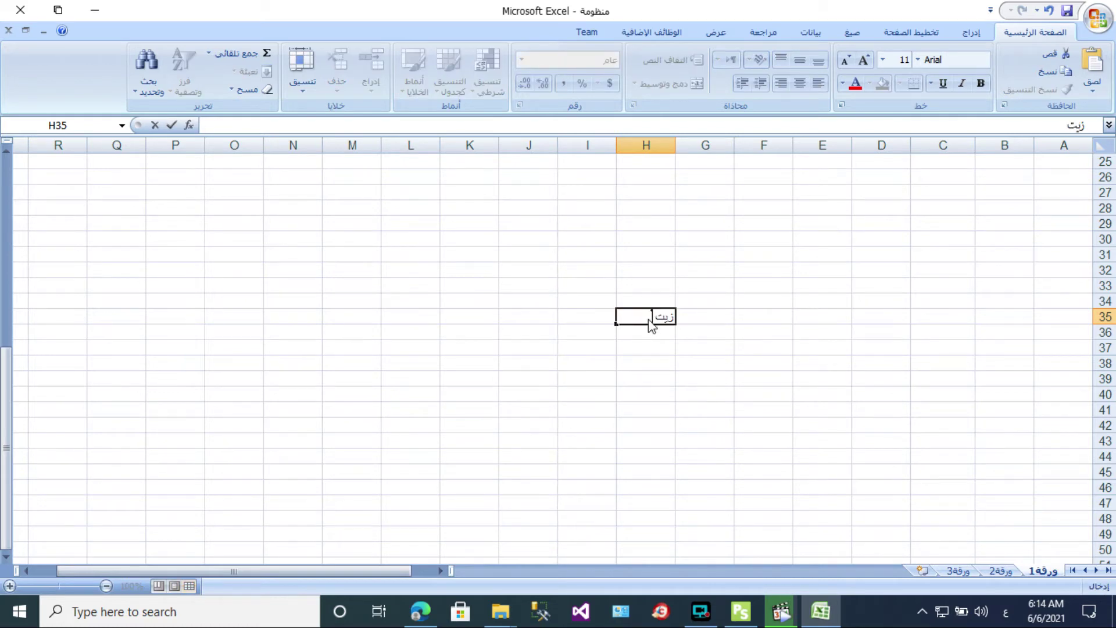
key(Return)
text(سكر)
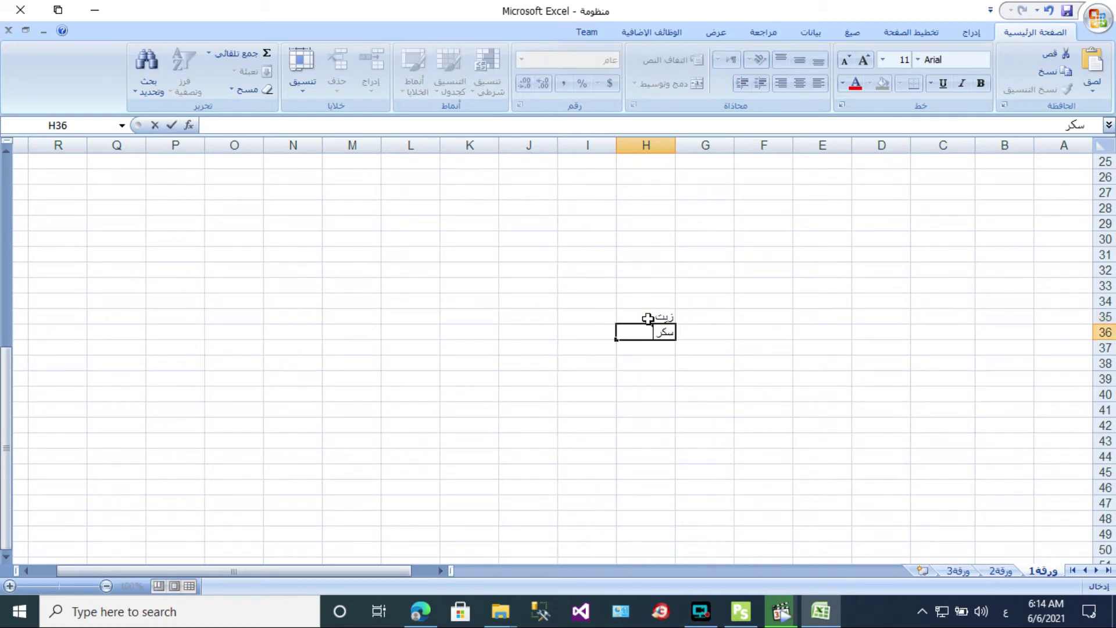
key(Return)
text(ملح)
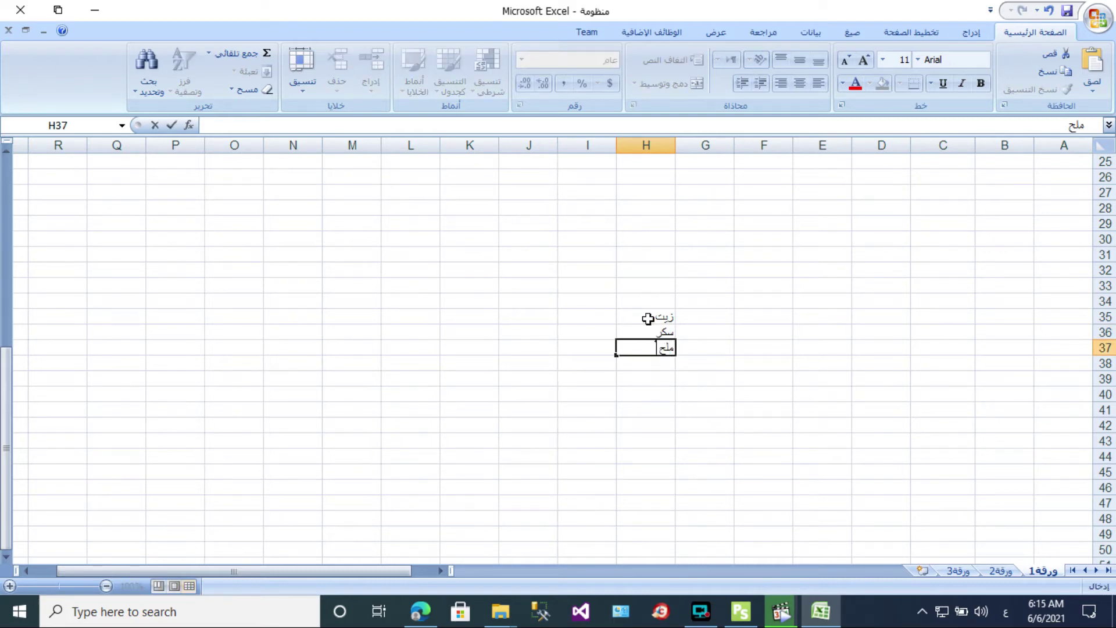
key(Return)
text(زيتون)
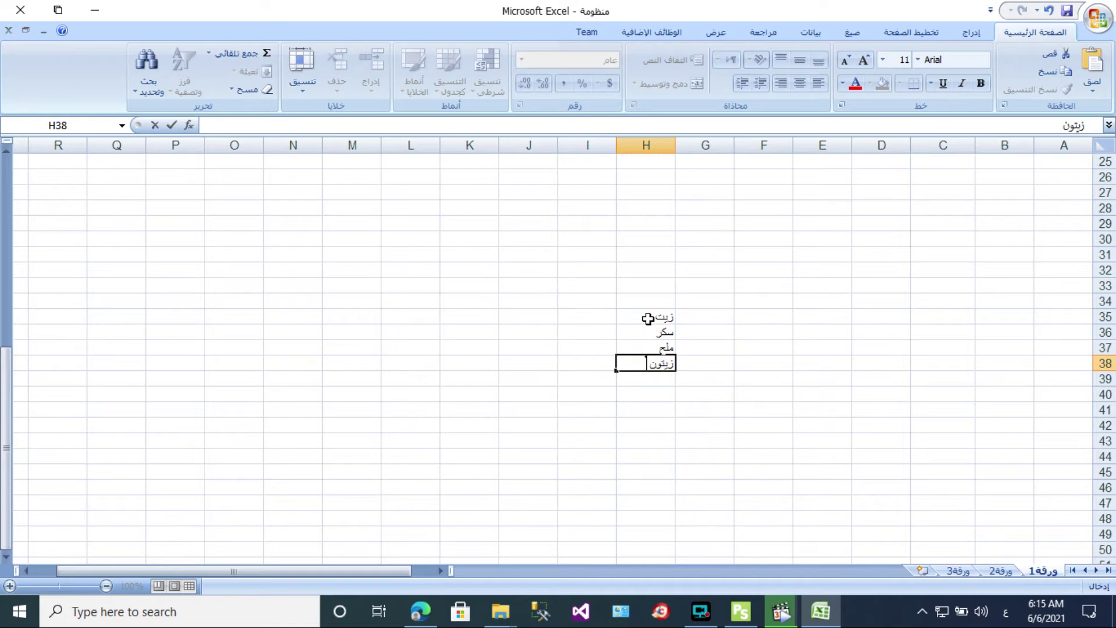
key(Return)
text(عسل)
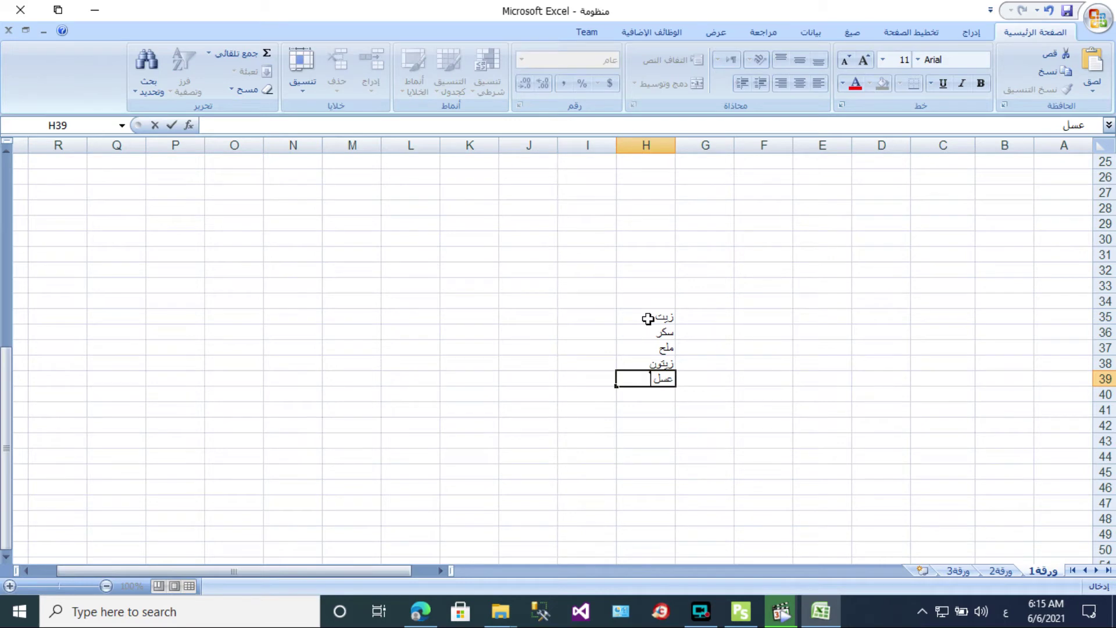
key(Return)
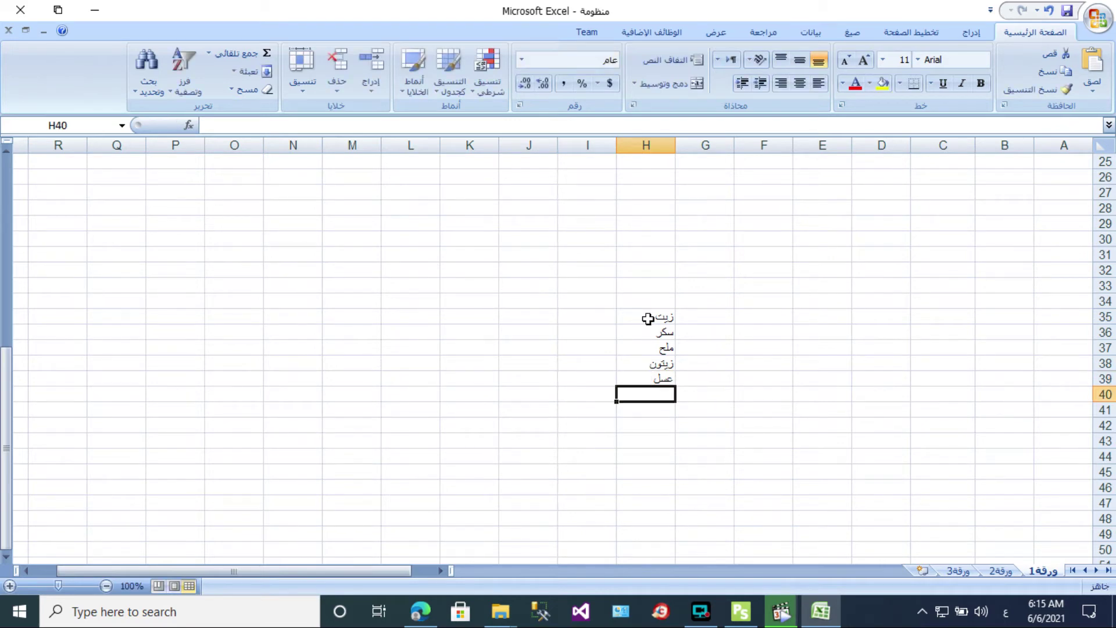
Add the items عصير برتقال and عصير عنب to the item list in cells H40 and H41.
text(عصير)
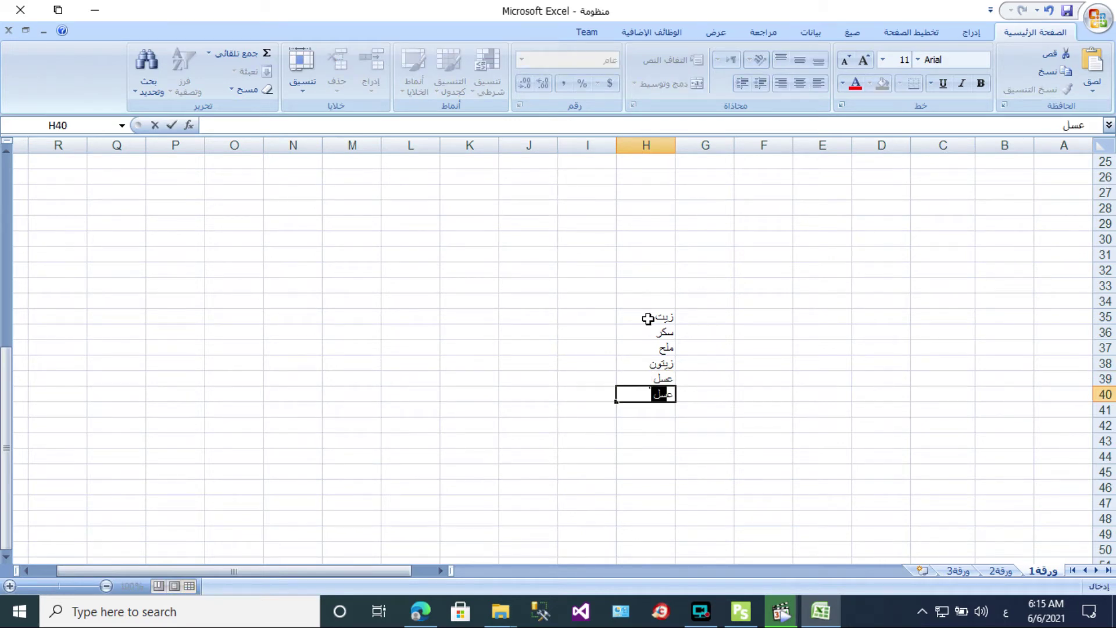
text( برتقال)
key(Return)
text(عصير ع)
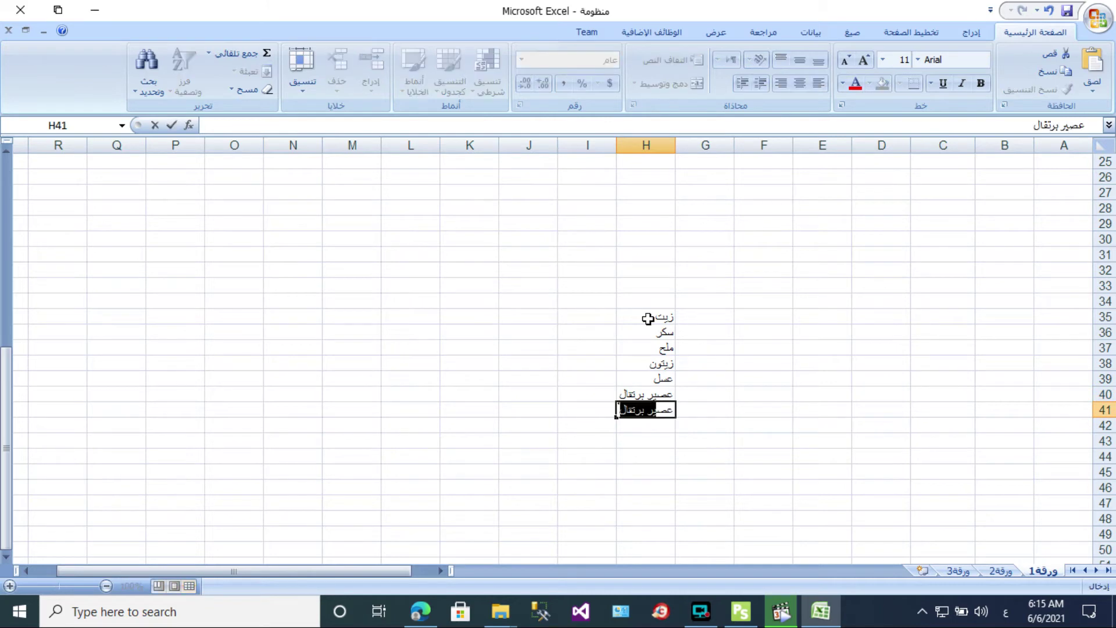
text(نب)
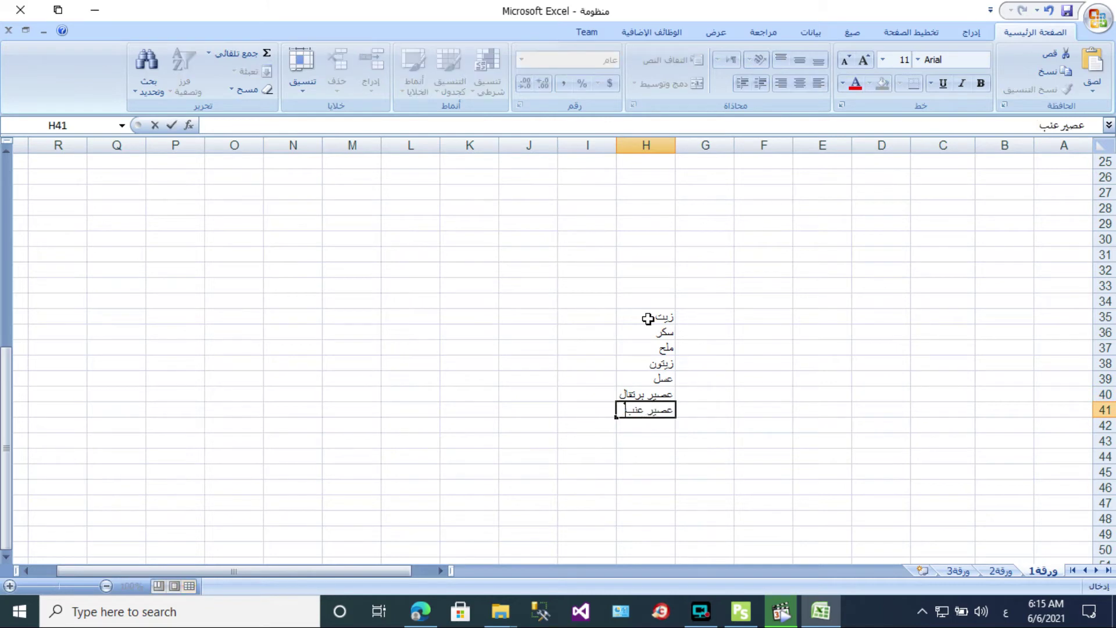
key(Return)
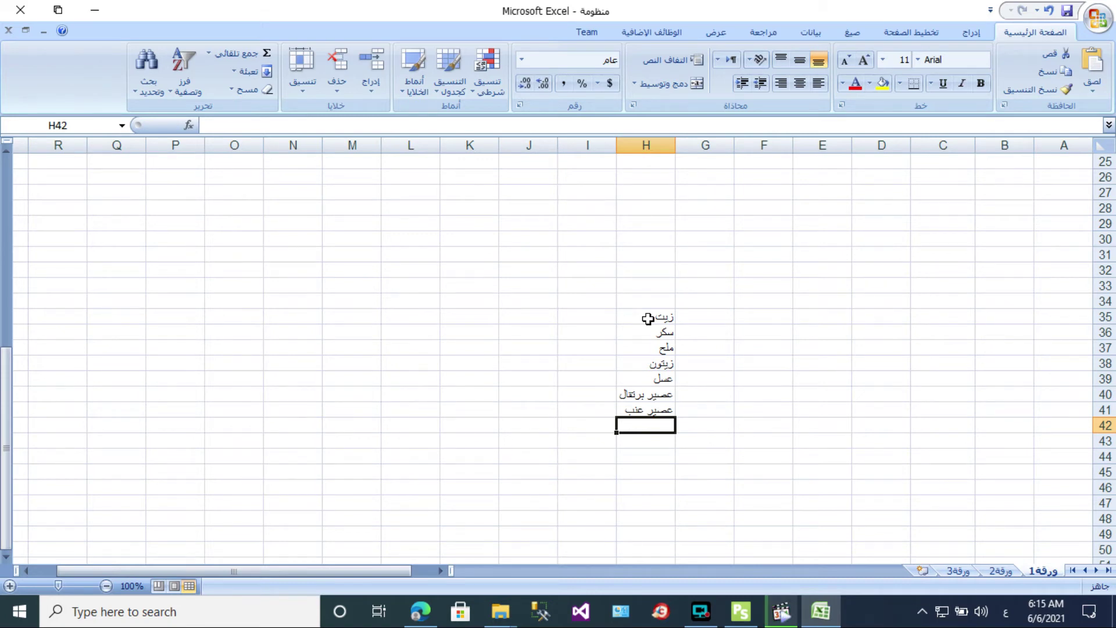
Start a data validation rule for the الصنف column cells D5:D23 that allows a list (قائمة).
scroll(648, 318, up, 8)
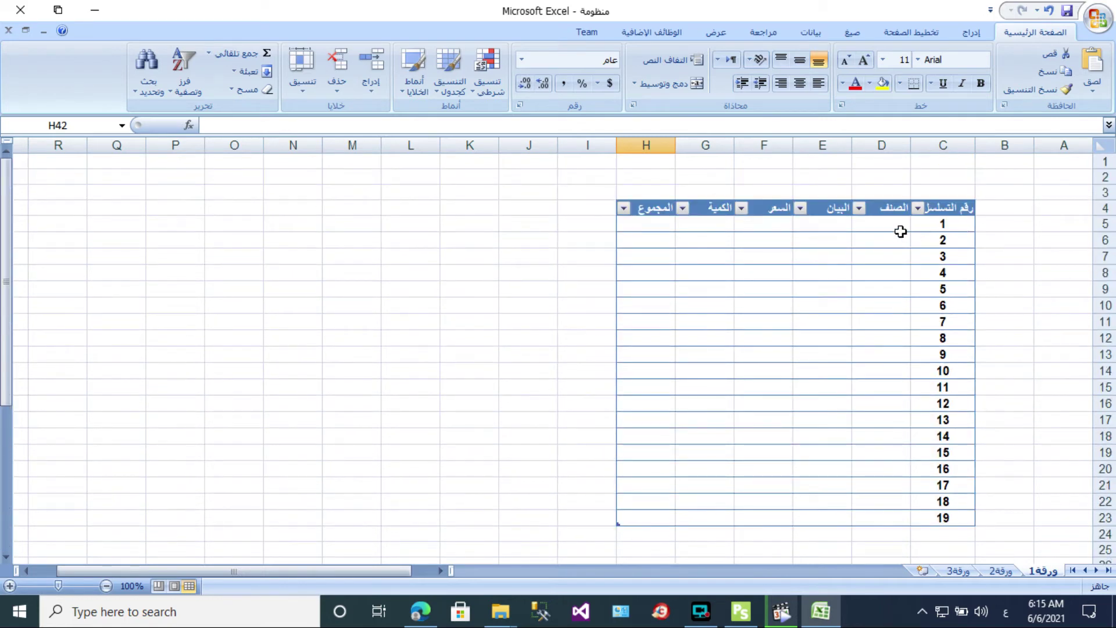
drag(900, 231, 885, 509)
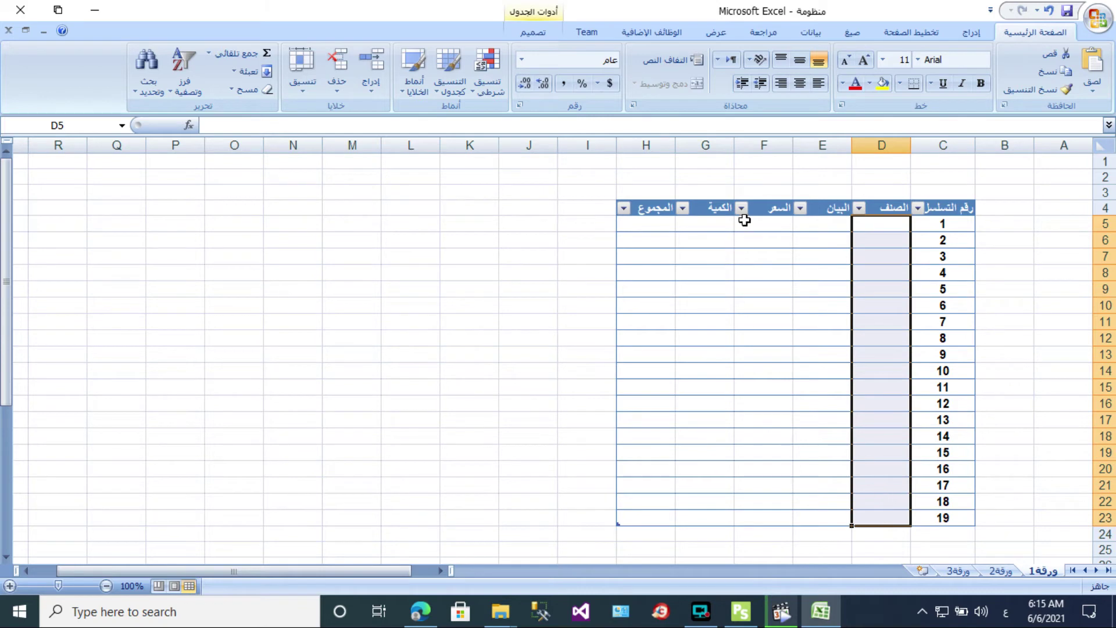
click(810, 36)
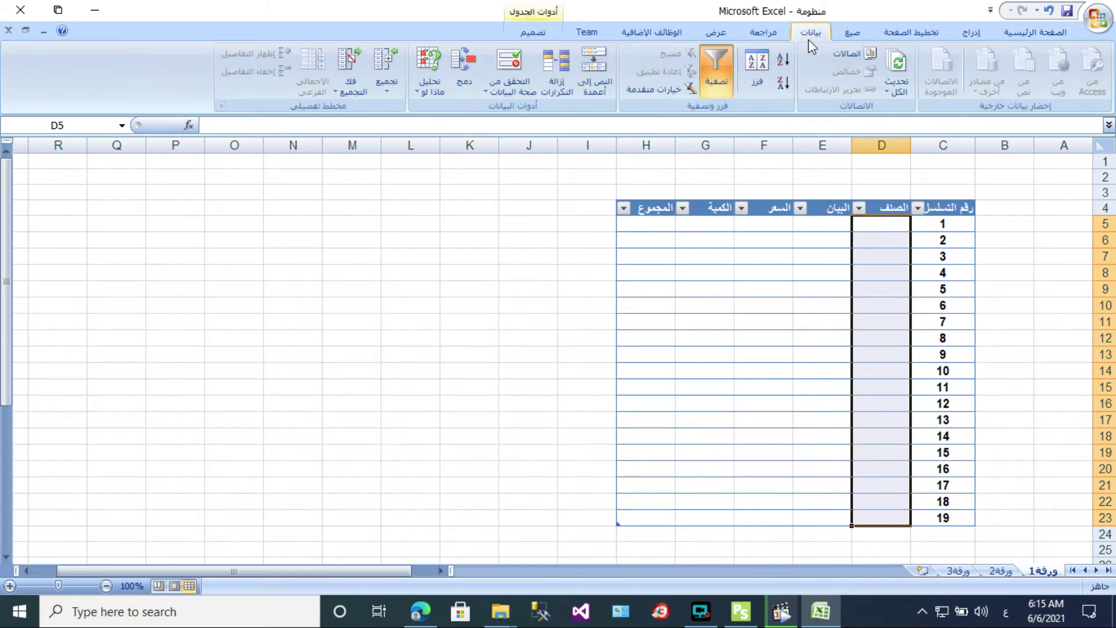
click(491, 92)
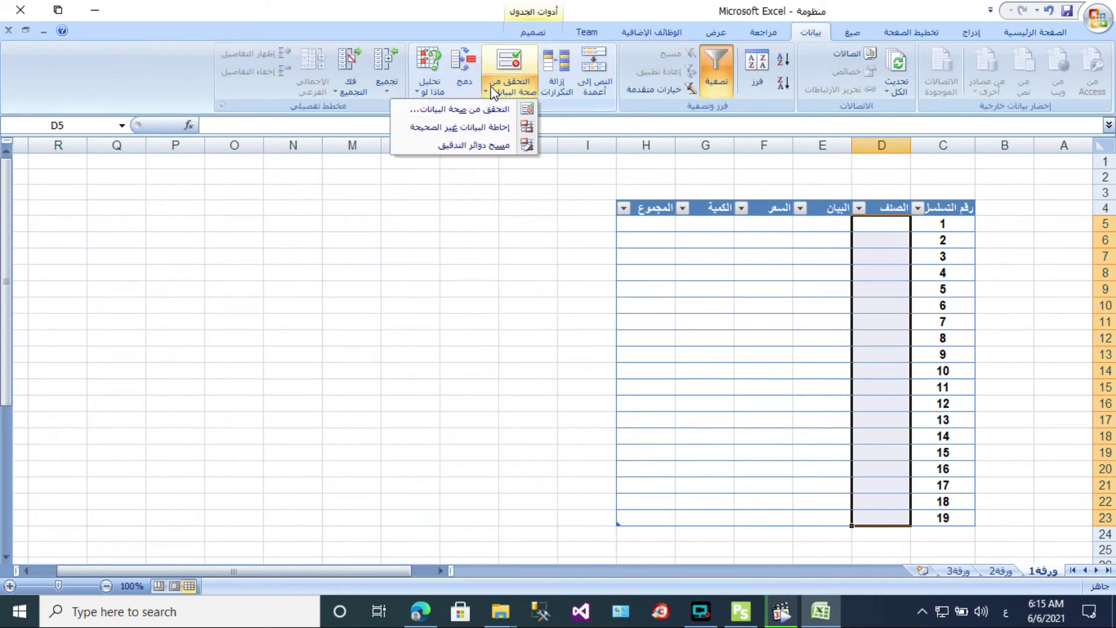
click(490, 109)
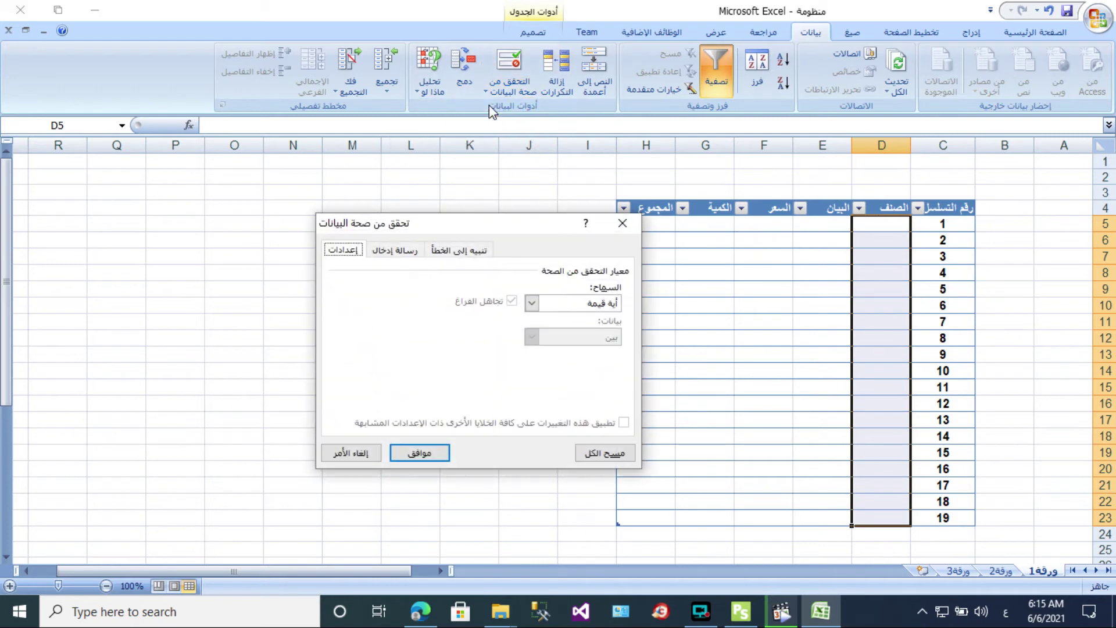
click(532, 302)
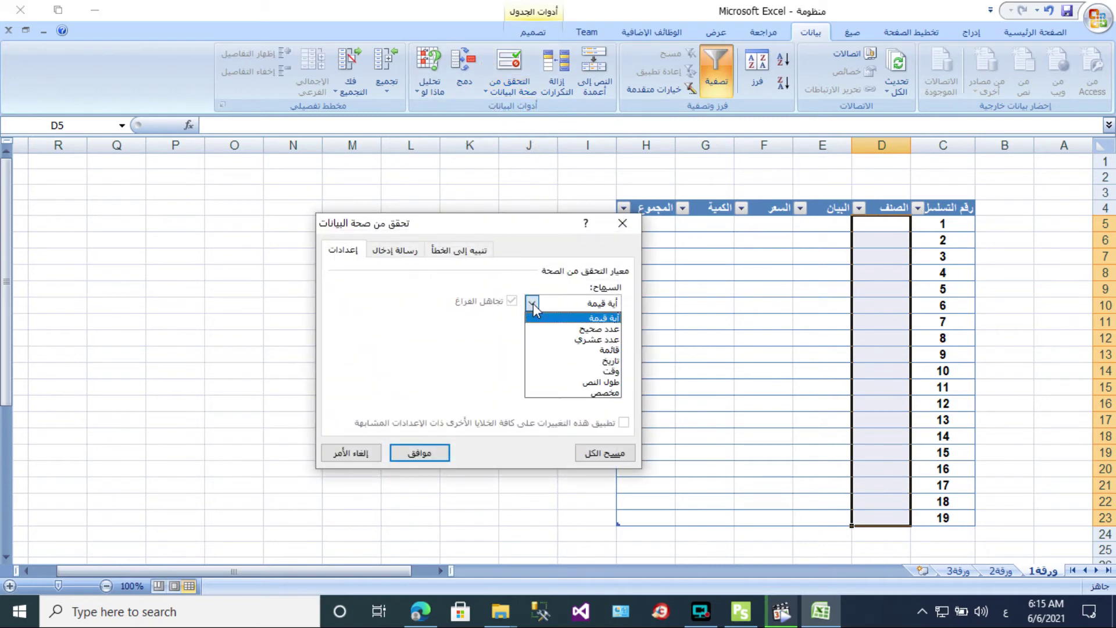
click(599, 350)
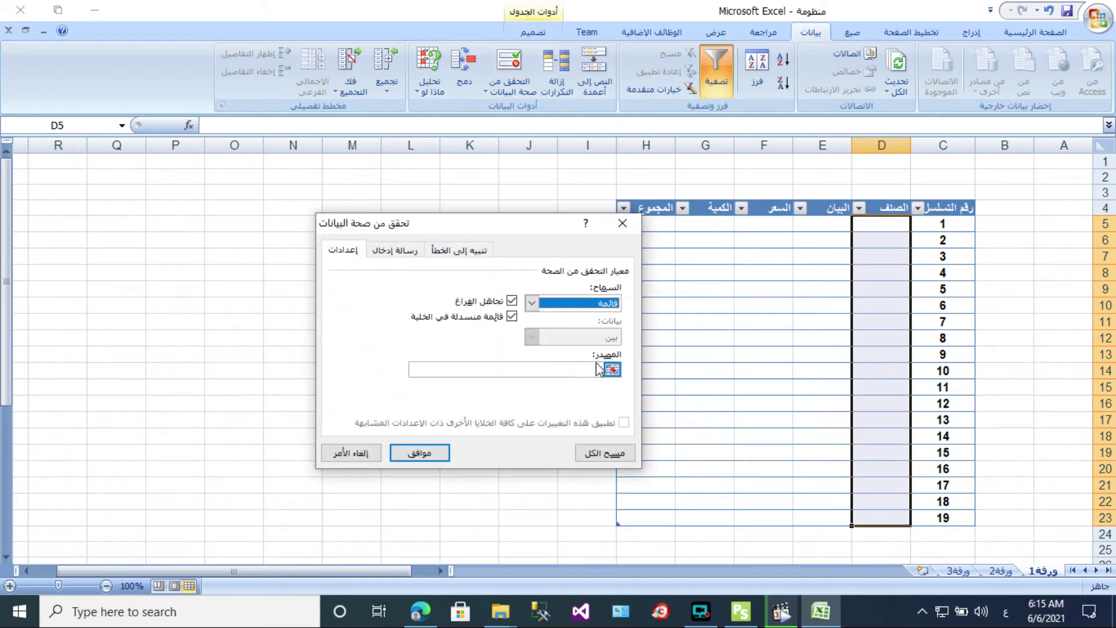
Set the validation list's source to the item names in H35:H41 and apply the rule.
click(612, 369)
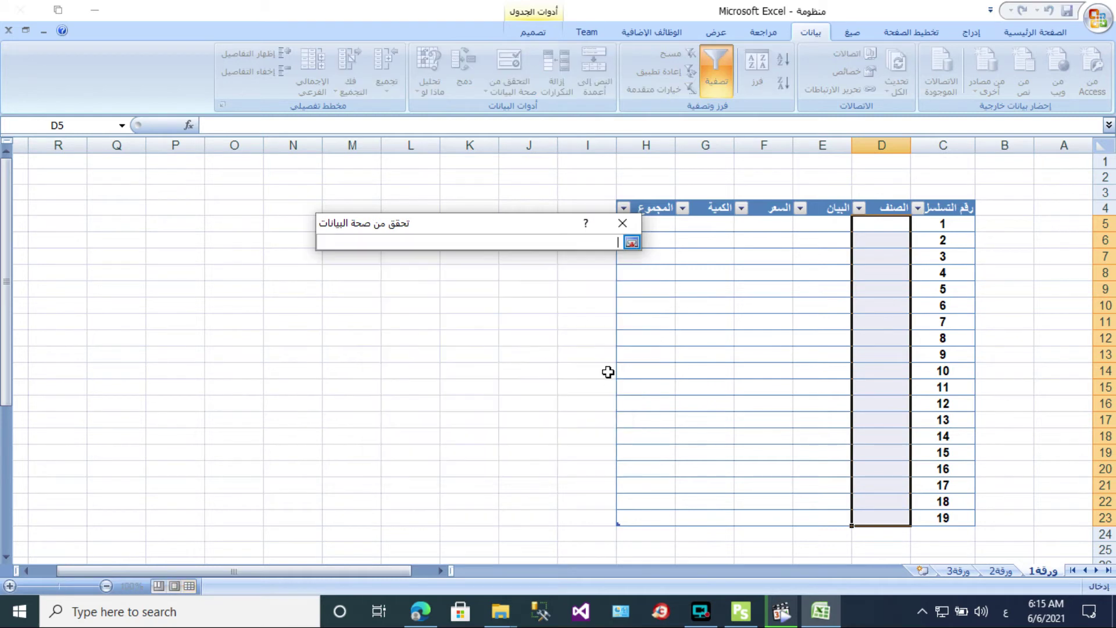
scroll(609, 352, down, 9)
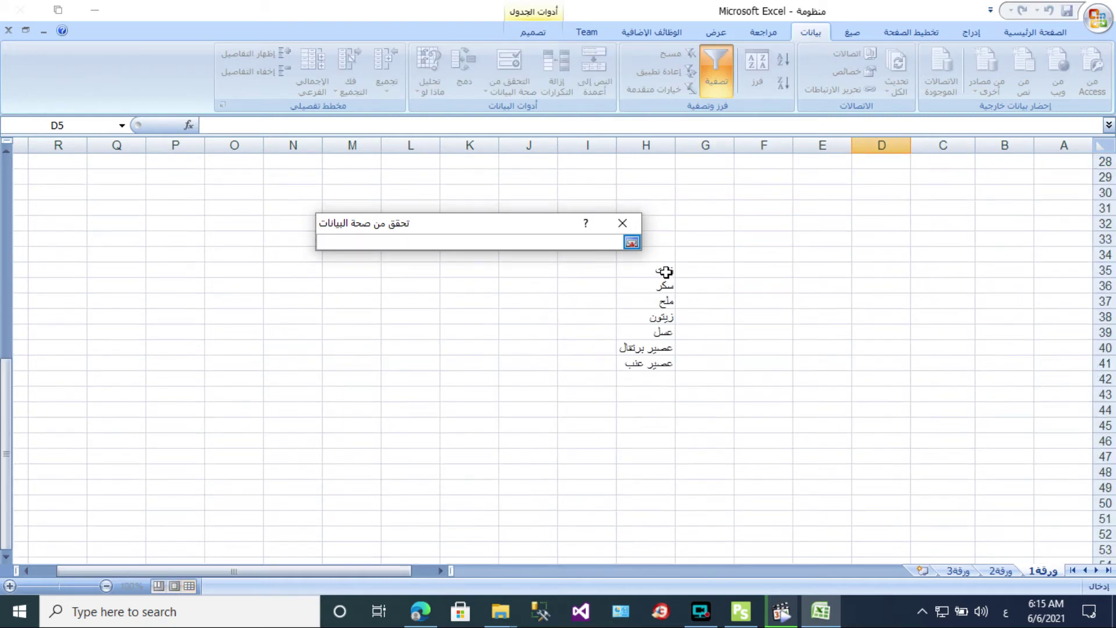
drag(667, 271, 663, 359)
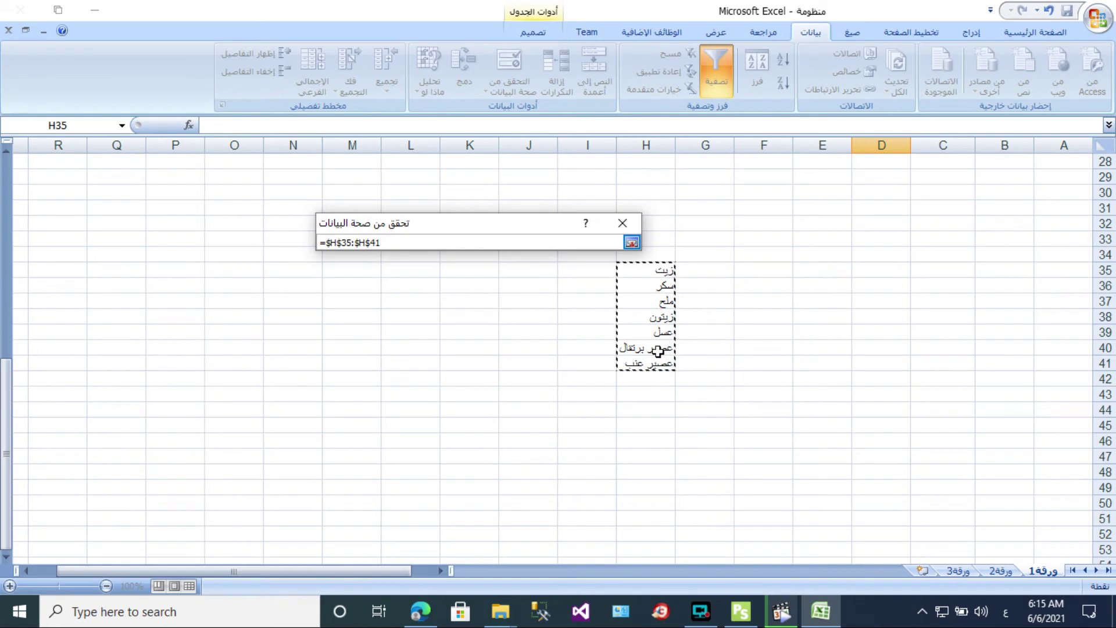
click(632, 242)
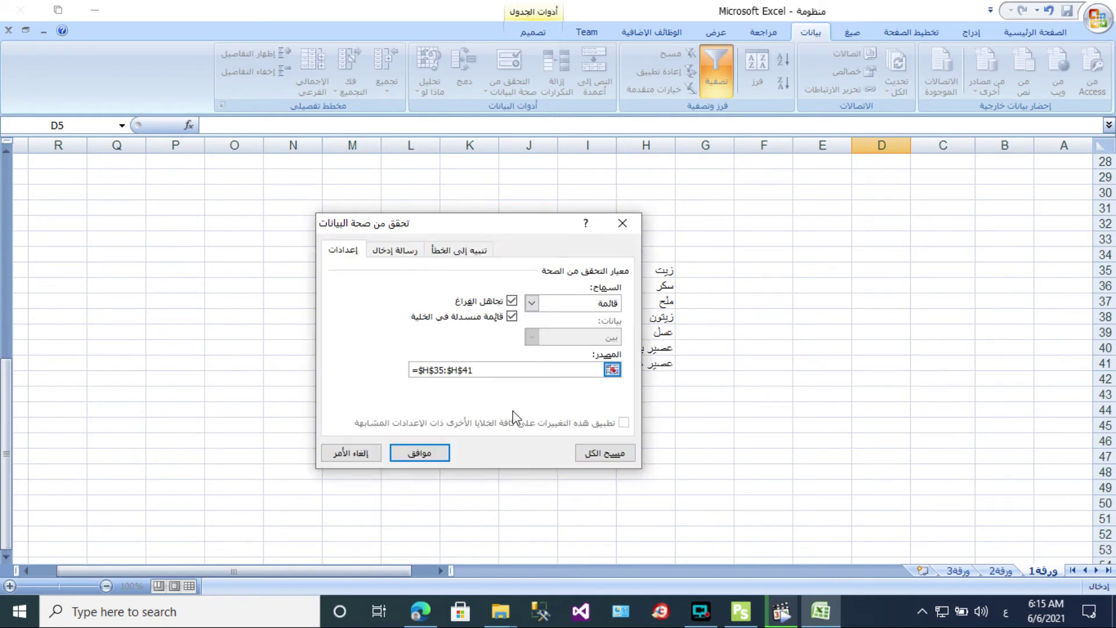
click(420, 454)
Choose سكر from the drop-down list as the الصنف value in cell D5.
scroll(749, 311, up, 9)
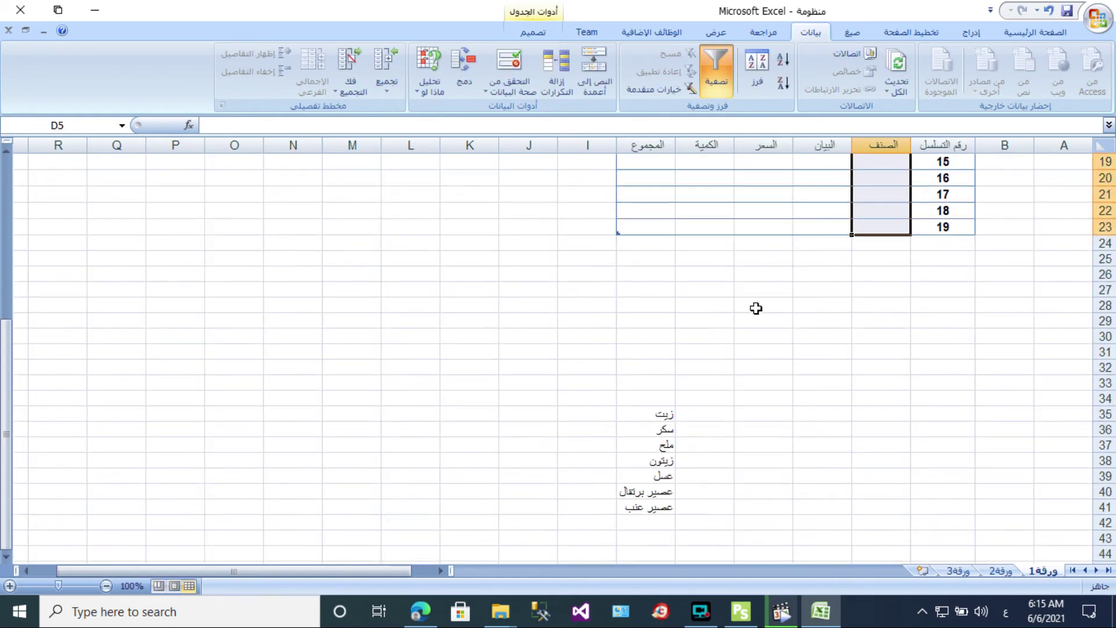
click(875, 256)
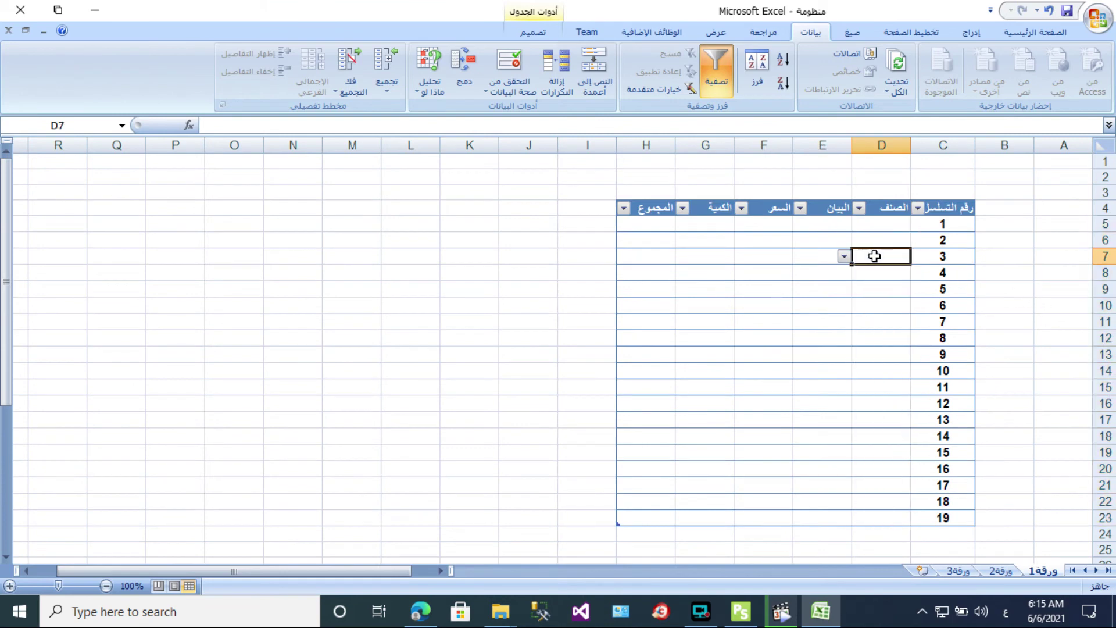
click(888, 226)
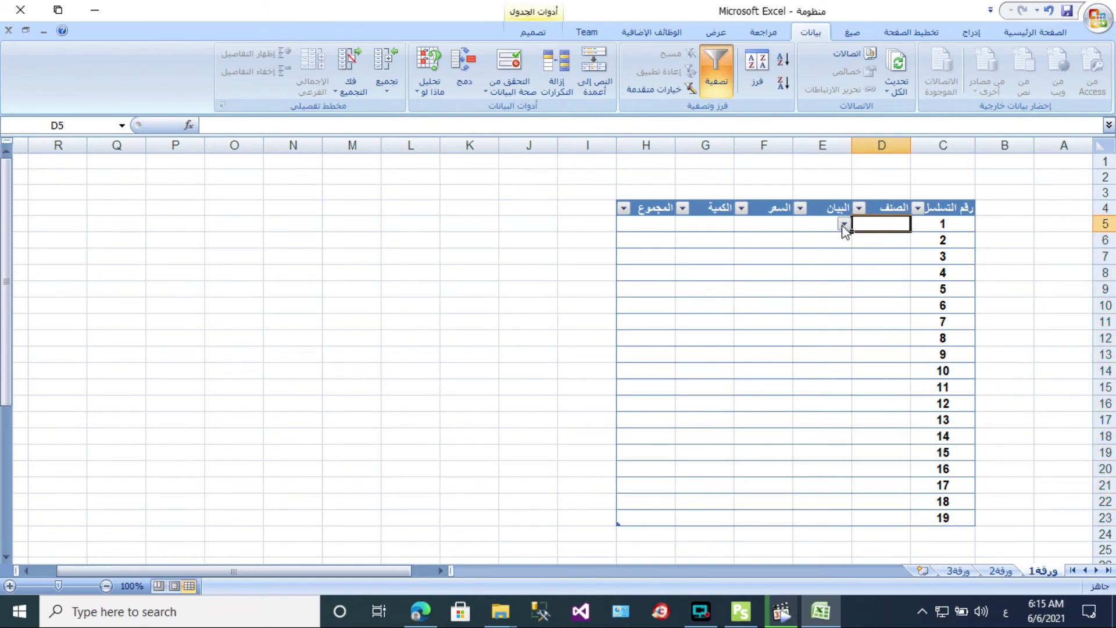
click(843, 224)
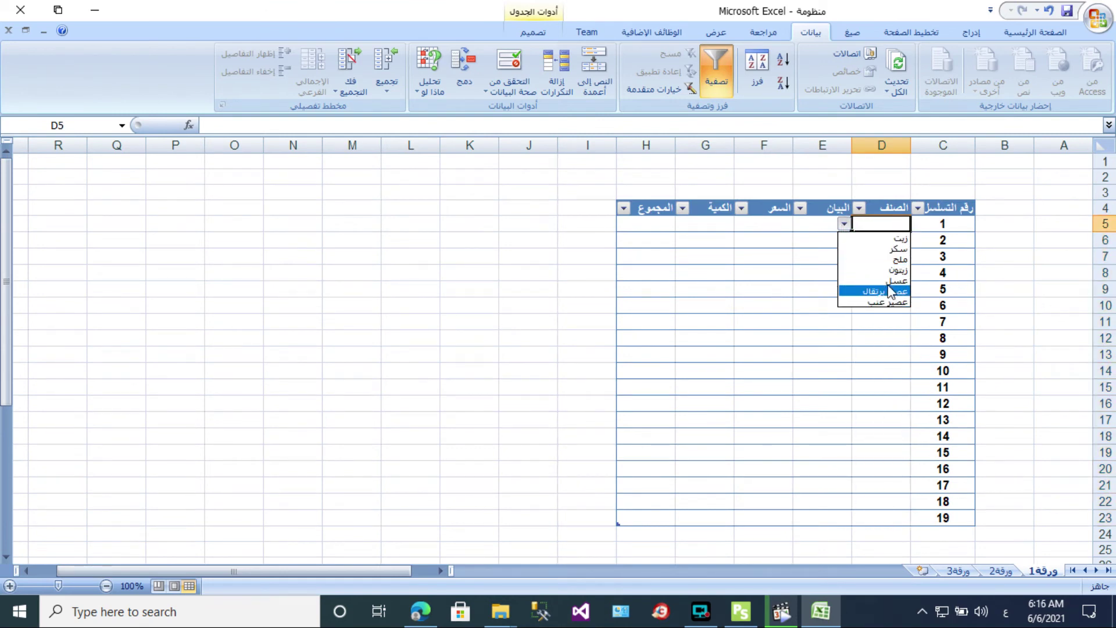
click(895, 249)
Enter the descriptions مواد تنظيف and مواد كهربائية in cells J35 and J36, beside the item list.
click(826, 223)
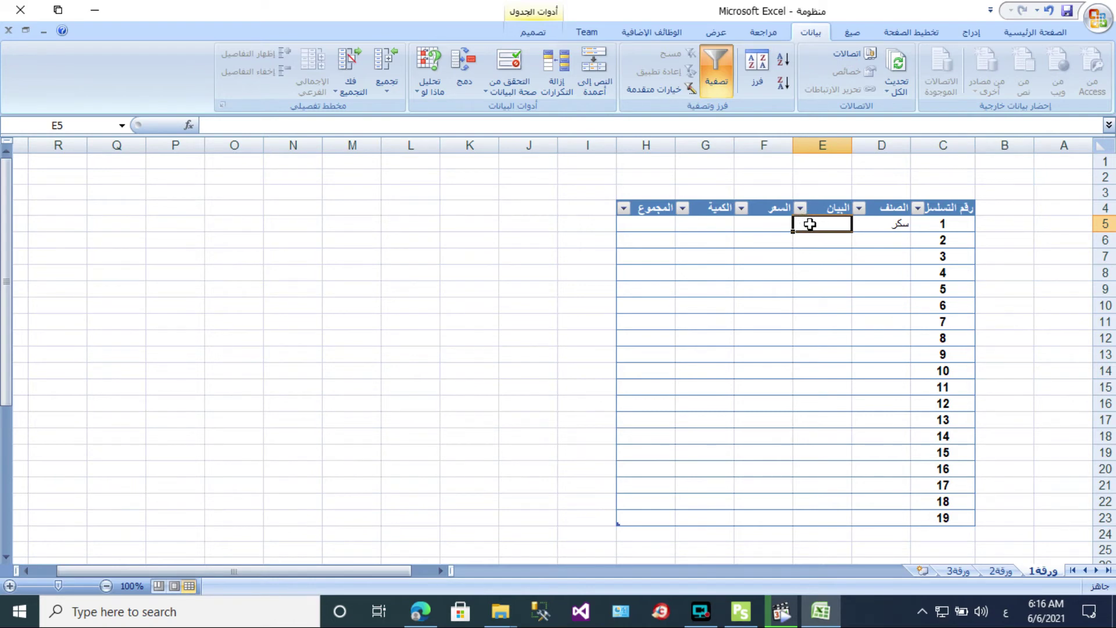
scroll(809, 224, down, 8)
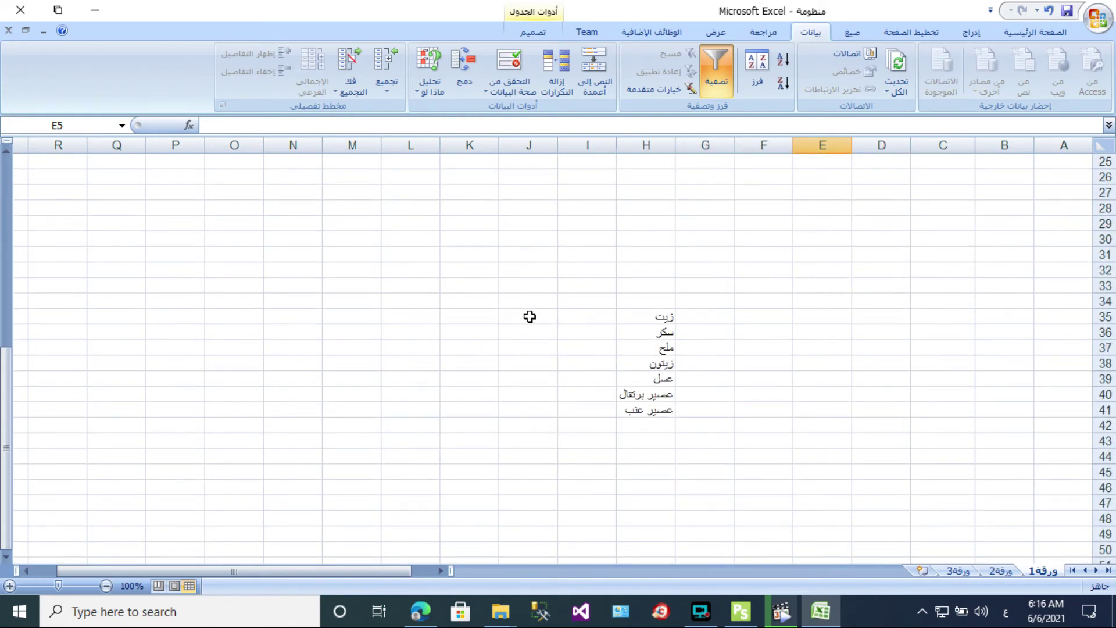
click(529, 316)
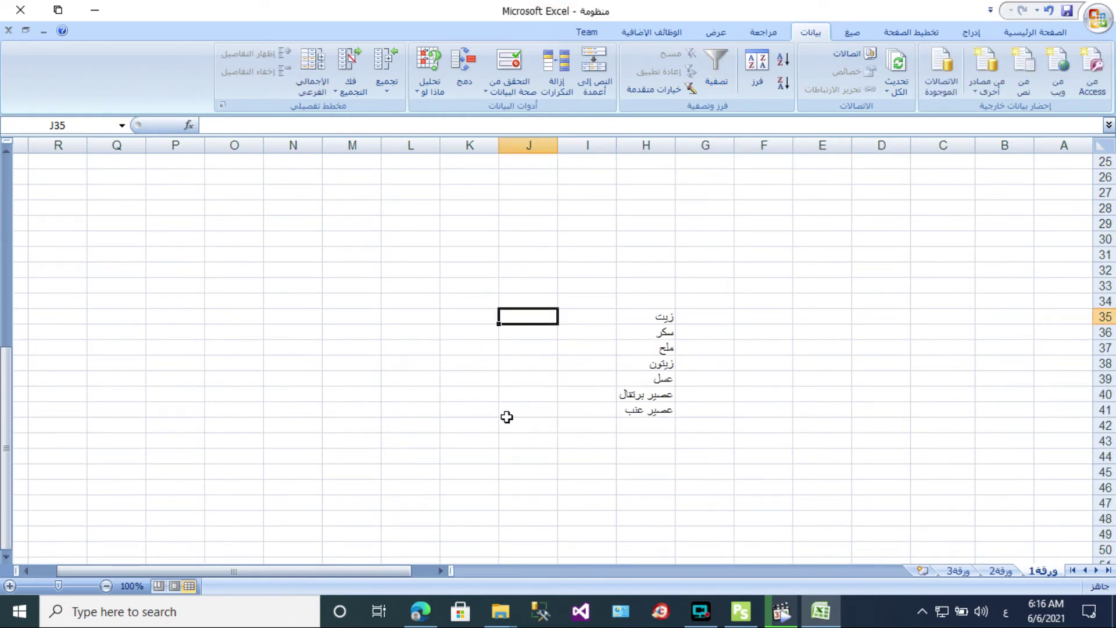
text(موا)
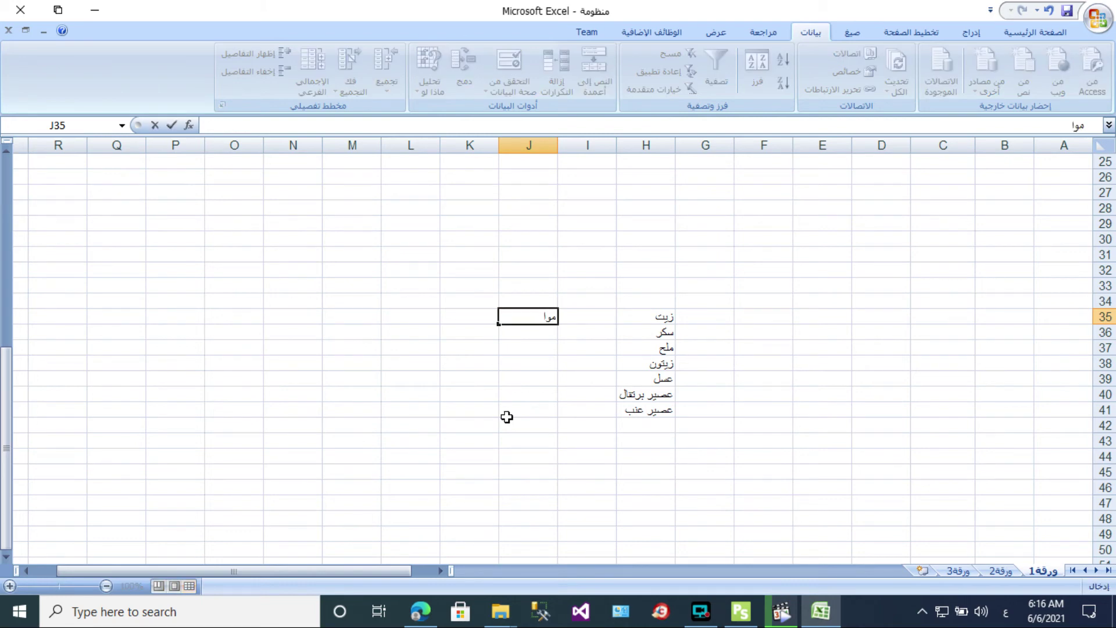
text(د تنظيف)
key(Return)
text(م)
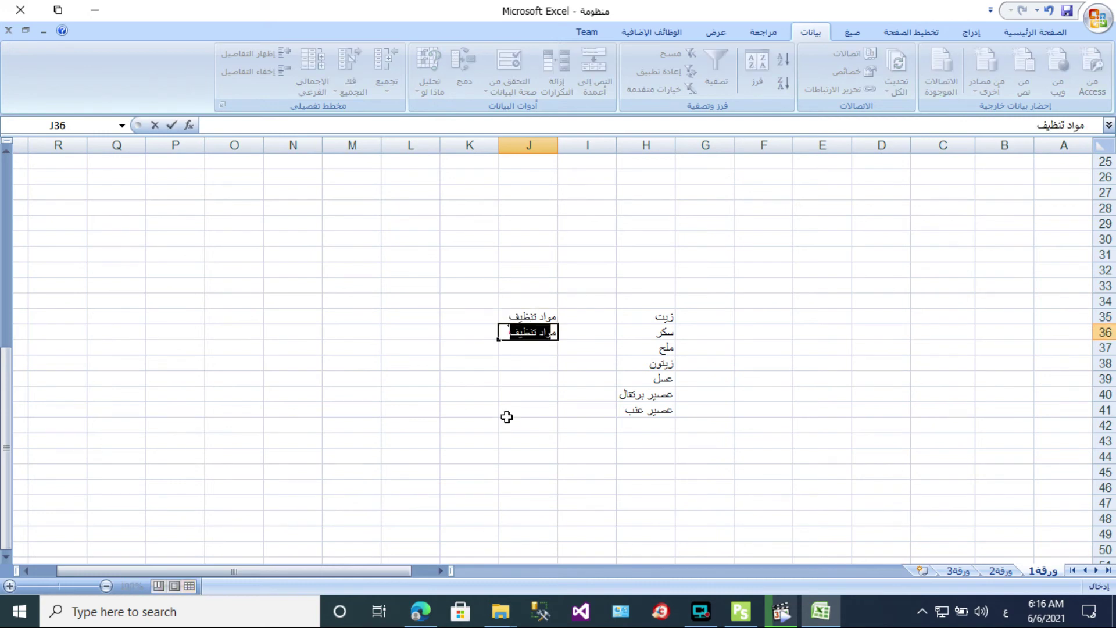
text(واد كهربا)
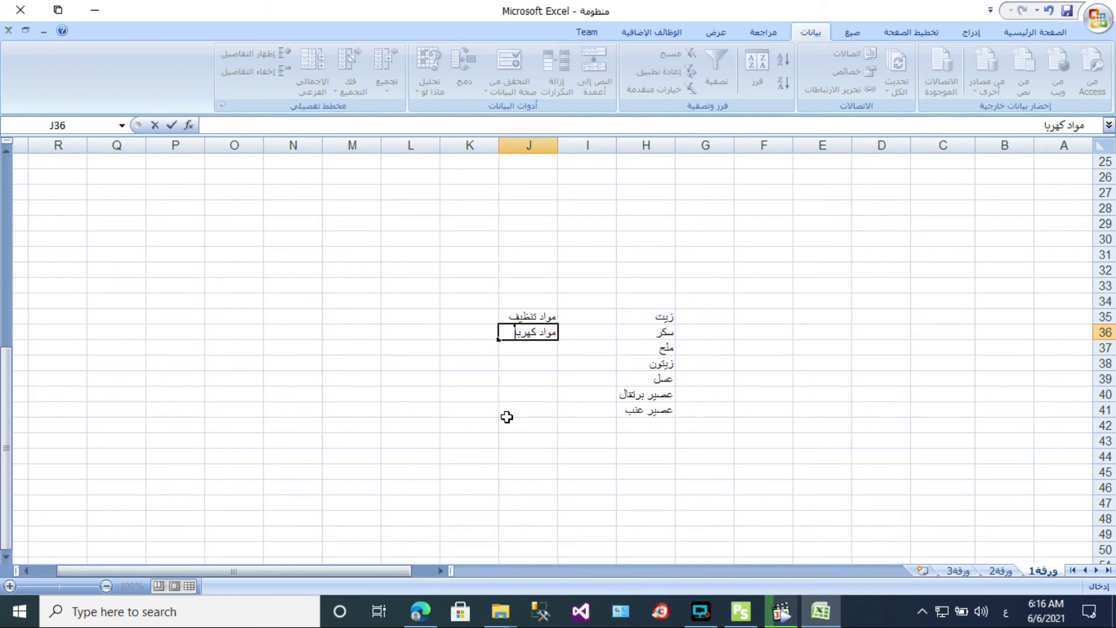
text(ئية)
click(507, 416)
drag(528, 317, 532, 329)
scroll(718, 324, up, 8)
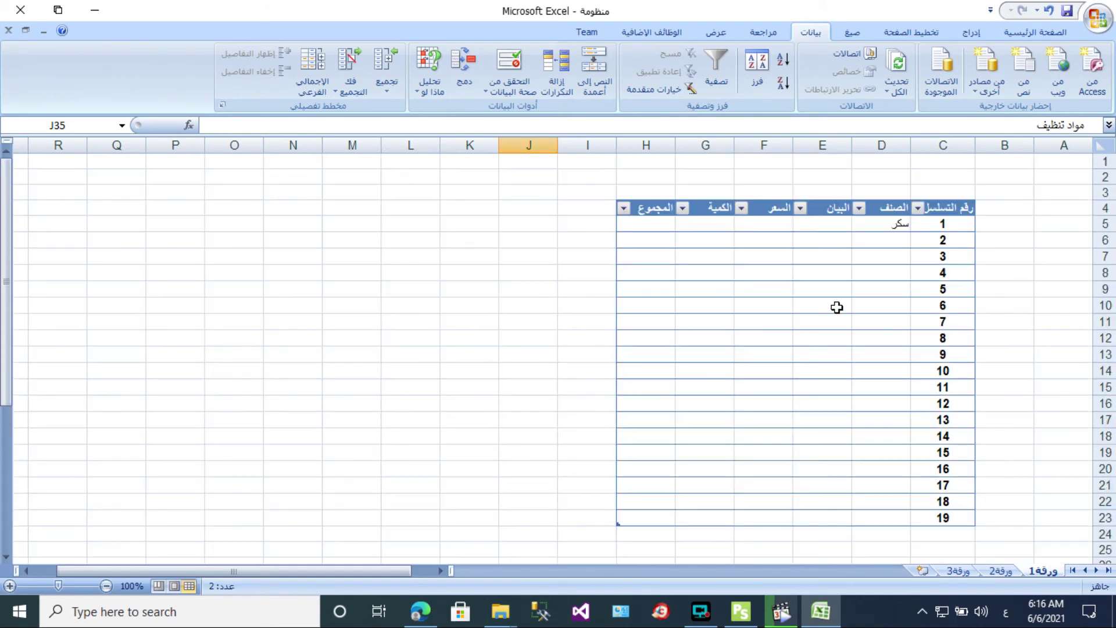
Start a data validation rule for the البيان column cells E5:E23 that allows a list (قائمة).
drag(830, 227, 815, 512)
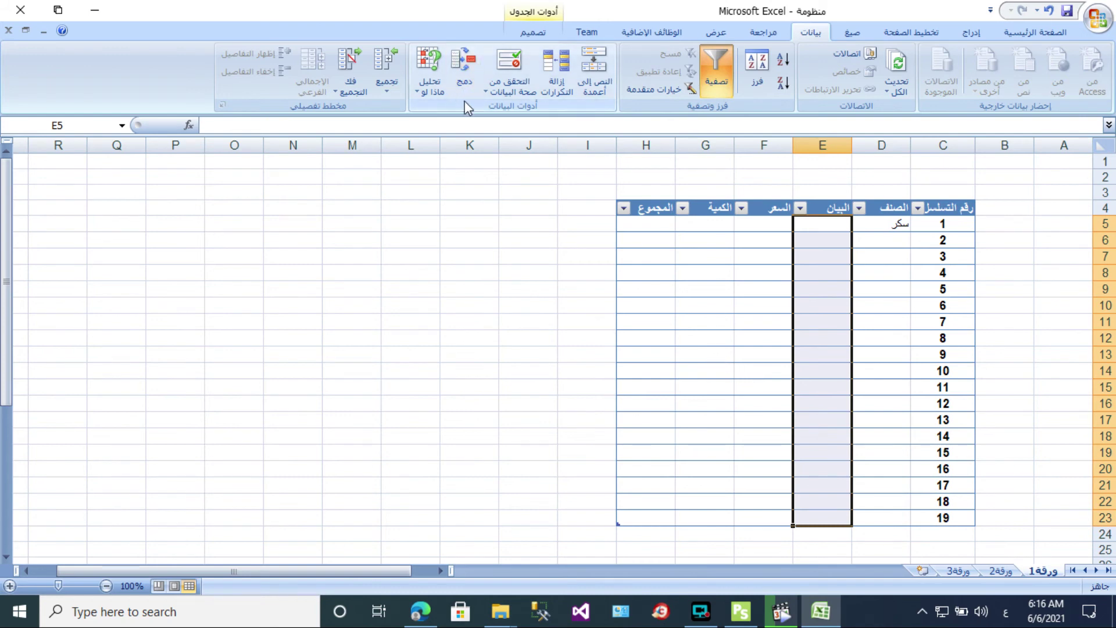
click(494, 93)
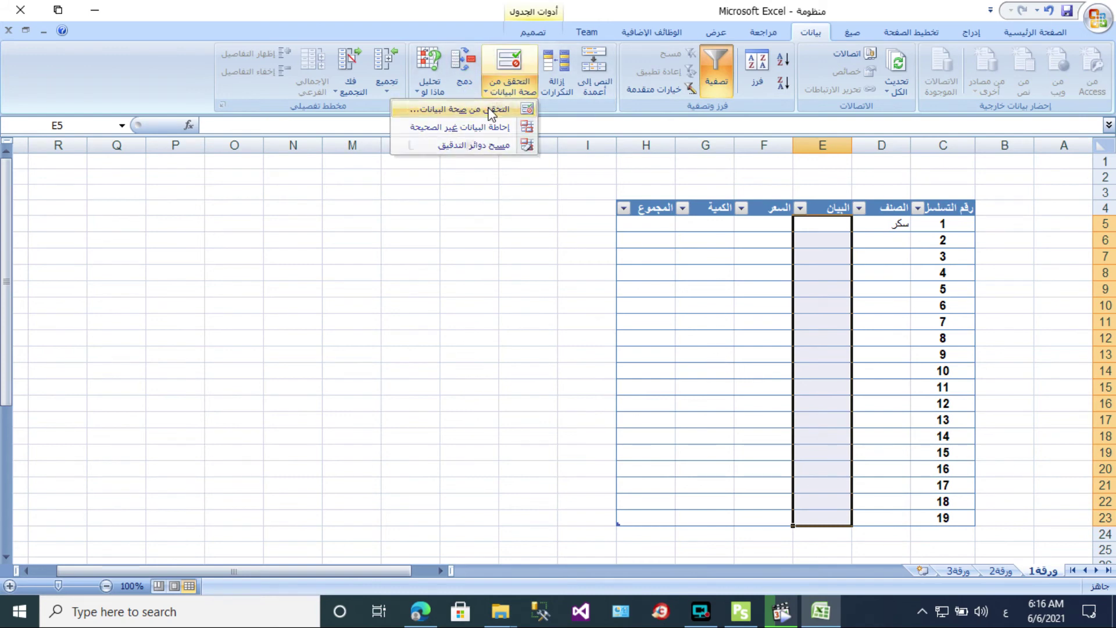
click(491, 112)
click(532, 303)
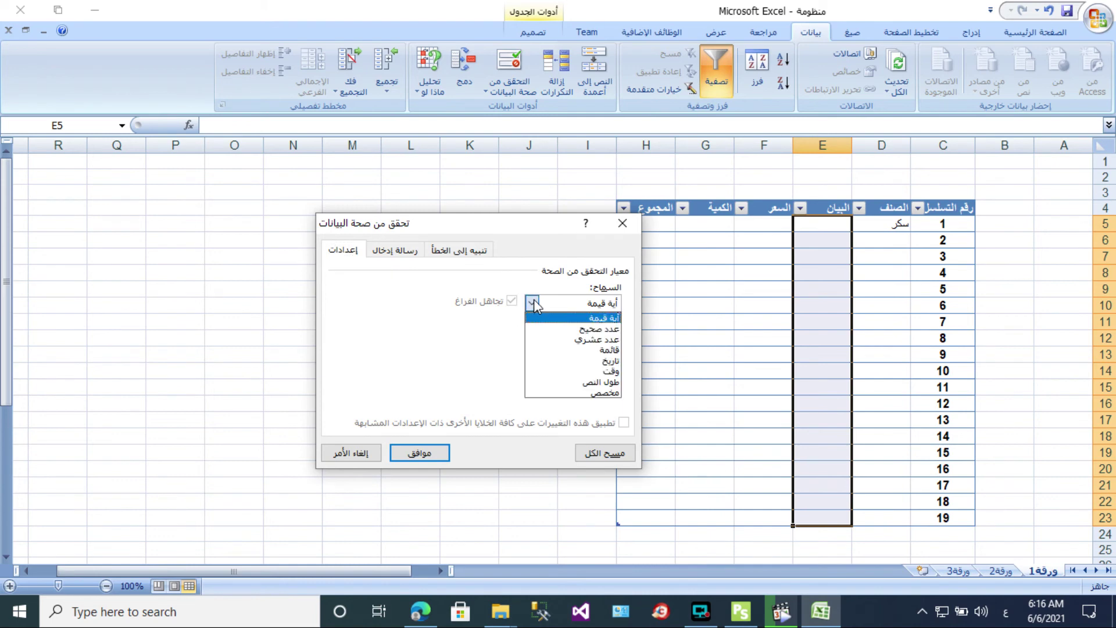
click(599, 350)
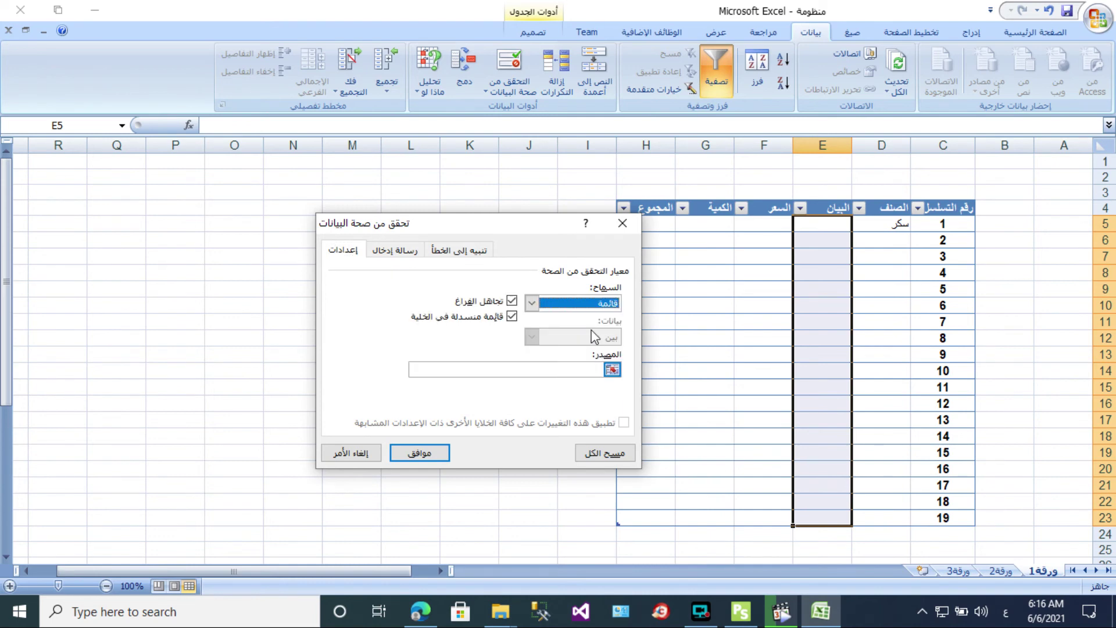
Set the validation list's source to the descriptions in J35:J36 and apply the rule.
click(611, 370)
scroll(610, 370, down, 6)
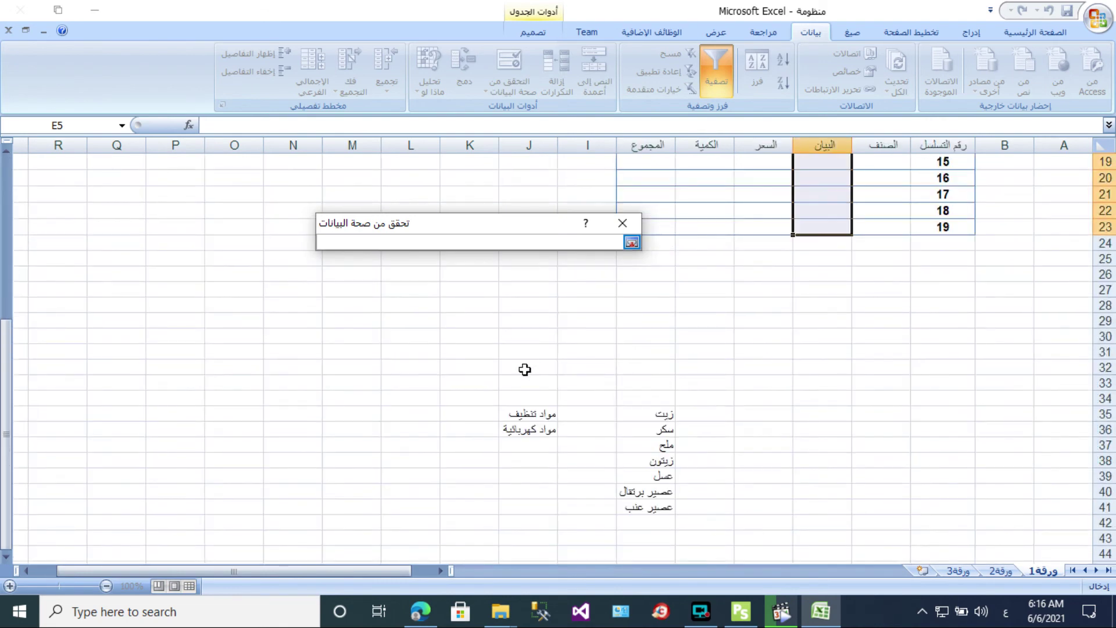
drag(537, 413, 539, 428)
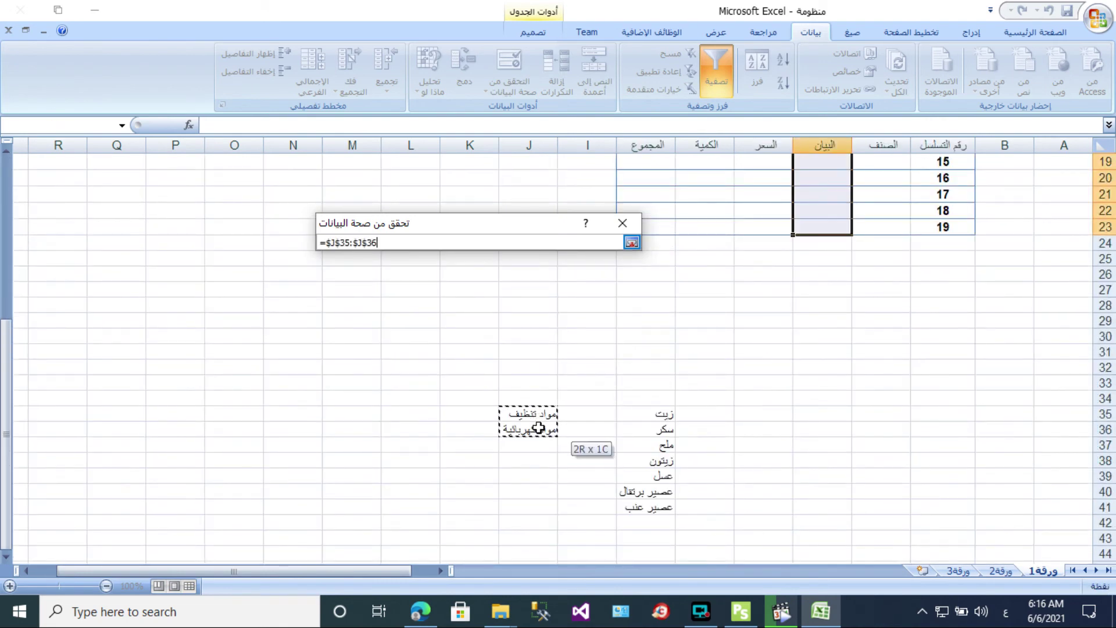
click(633, 244)
click(420, 453)
Choose مواد تنظيف from the drop-down list as the البيان value in cell E6.
scroll(642, 346, up, 5)
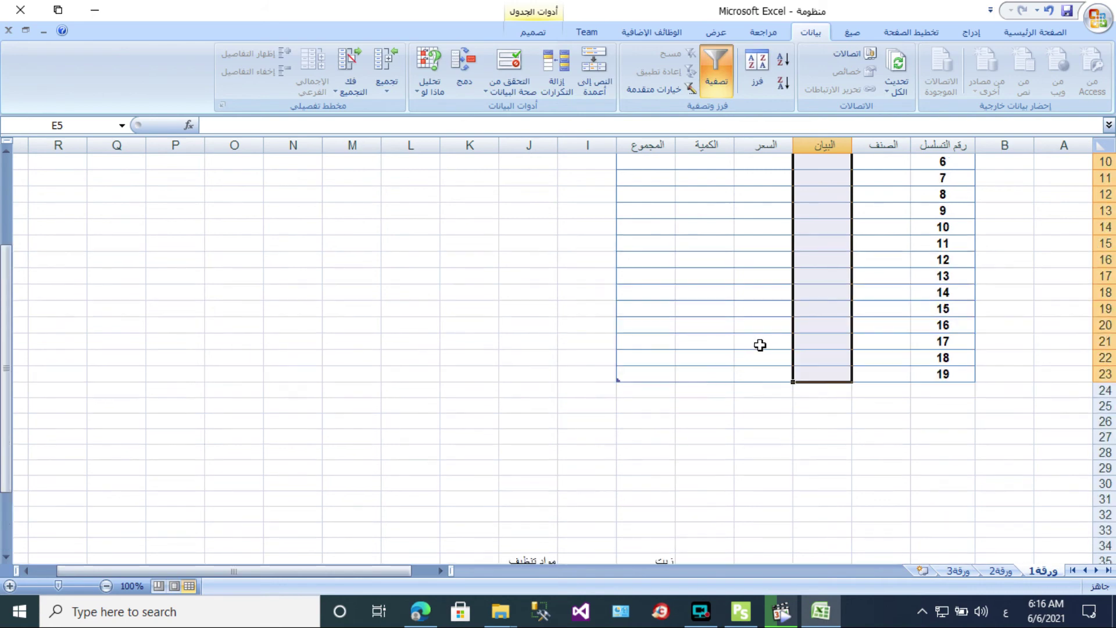
click(823, 192)
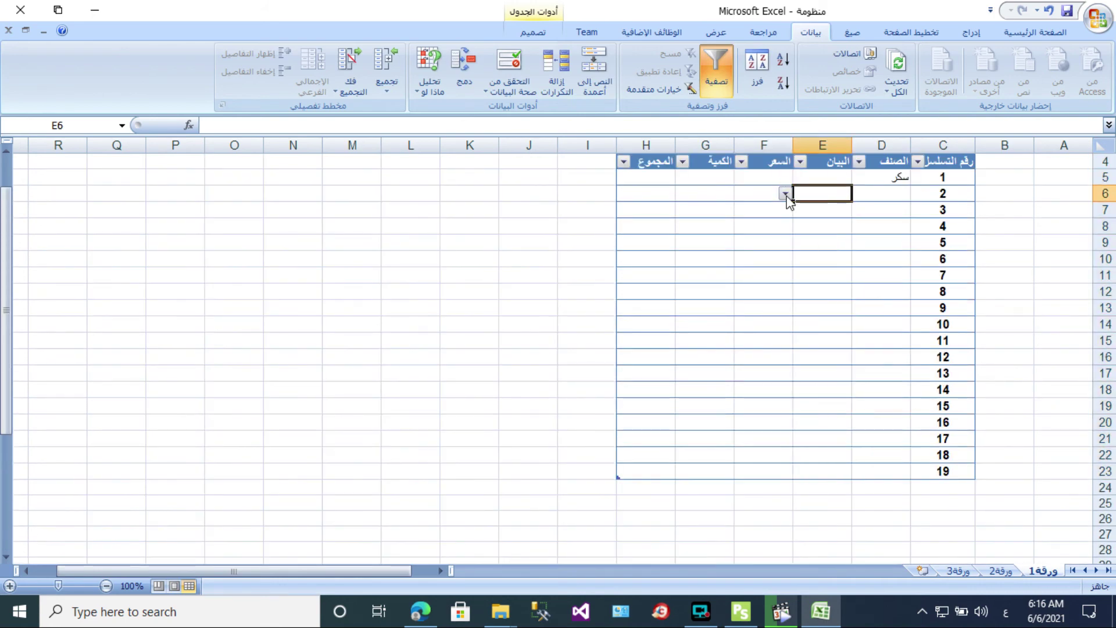
click(786, 194)
click(826, 208)
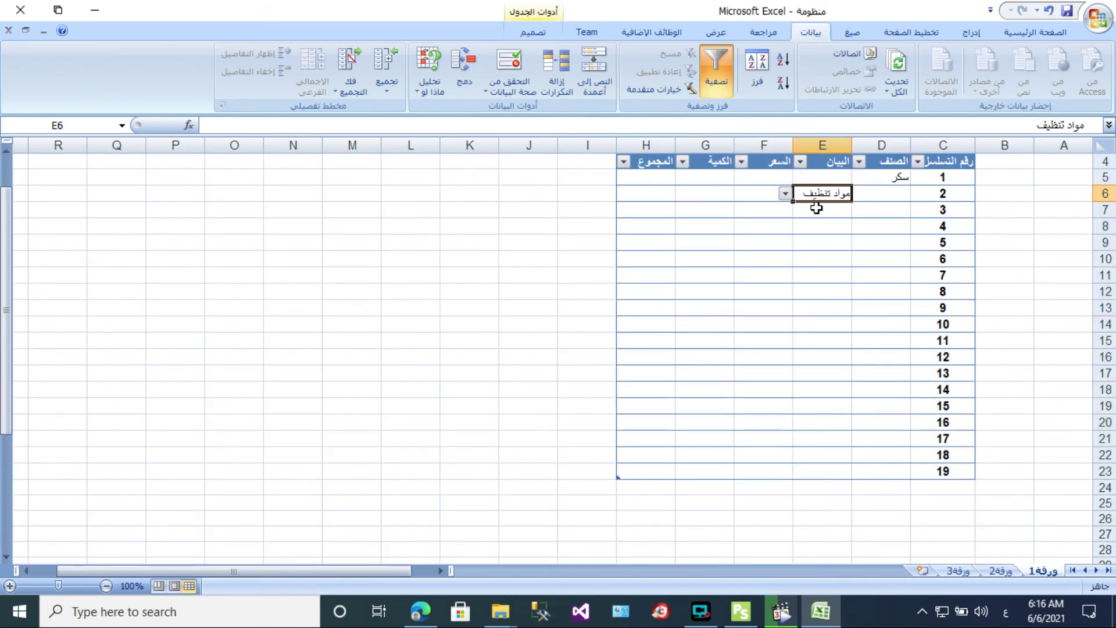
Enter 2 as the السعر and 10 as the الكمية in the first table row, cells F5 and G5.
click(771, 180)
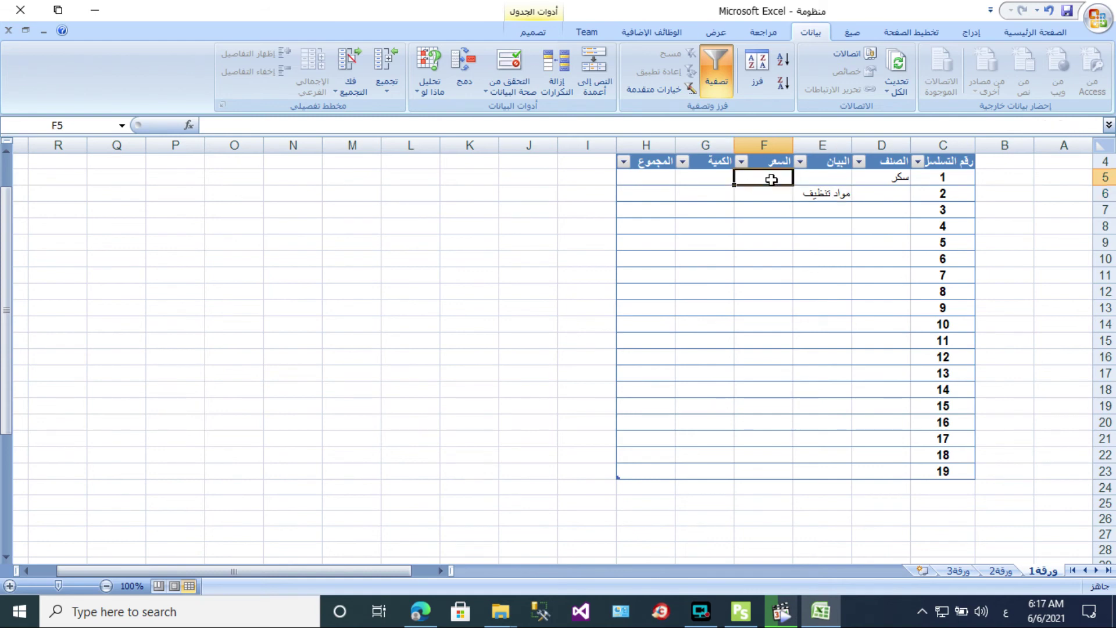
text(2)
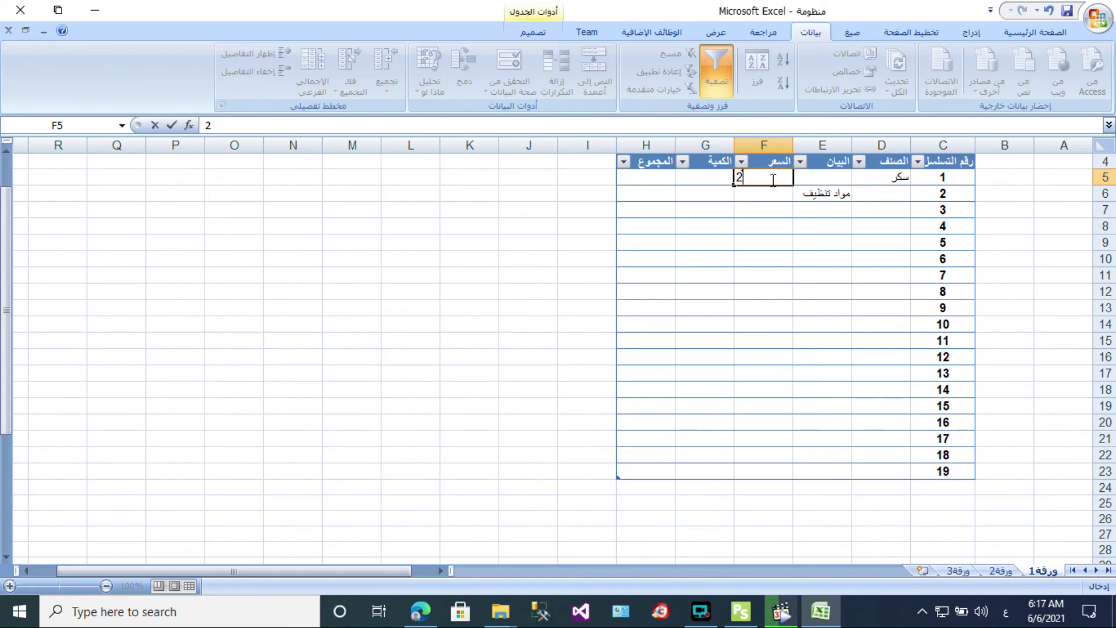
key(Tab)
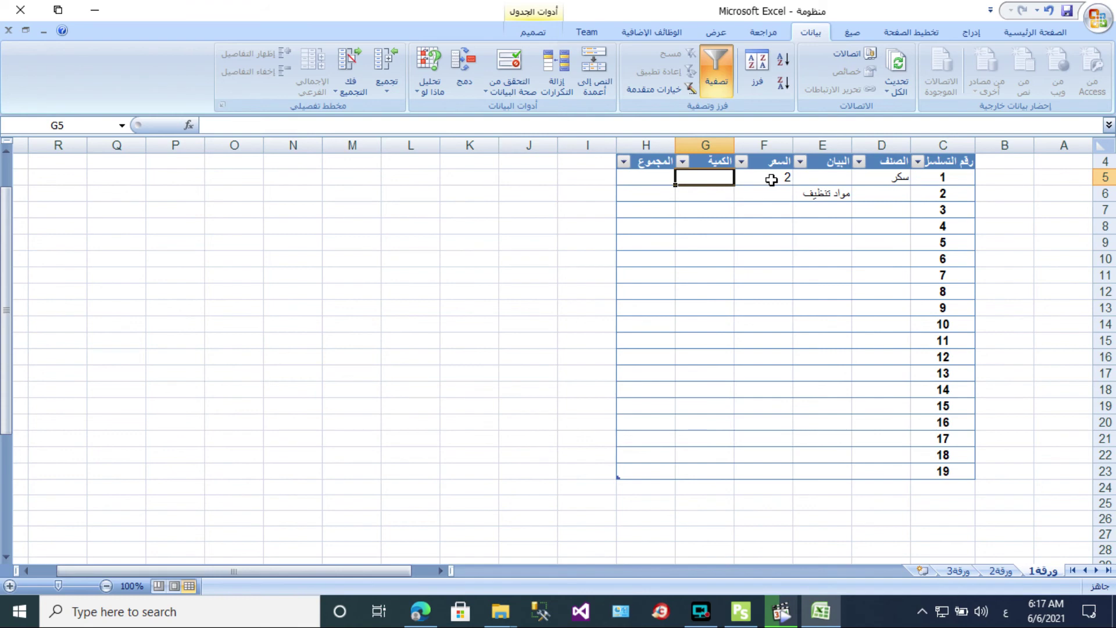
text(10)
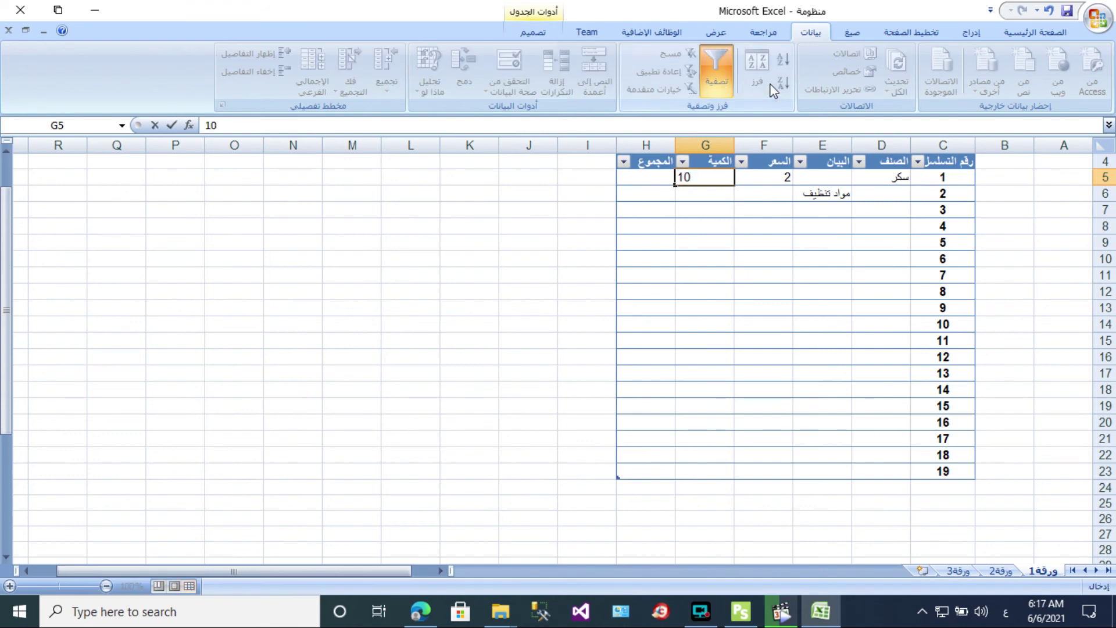
Enter a formula in المجموع cell H5 that multiplies the row's السعر by its الكمية.
click(642, 175)
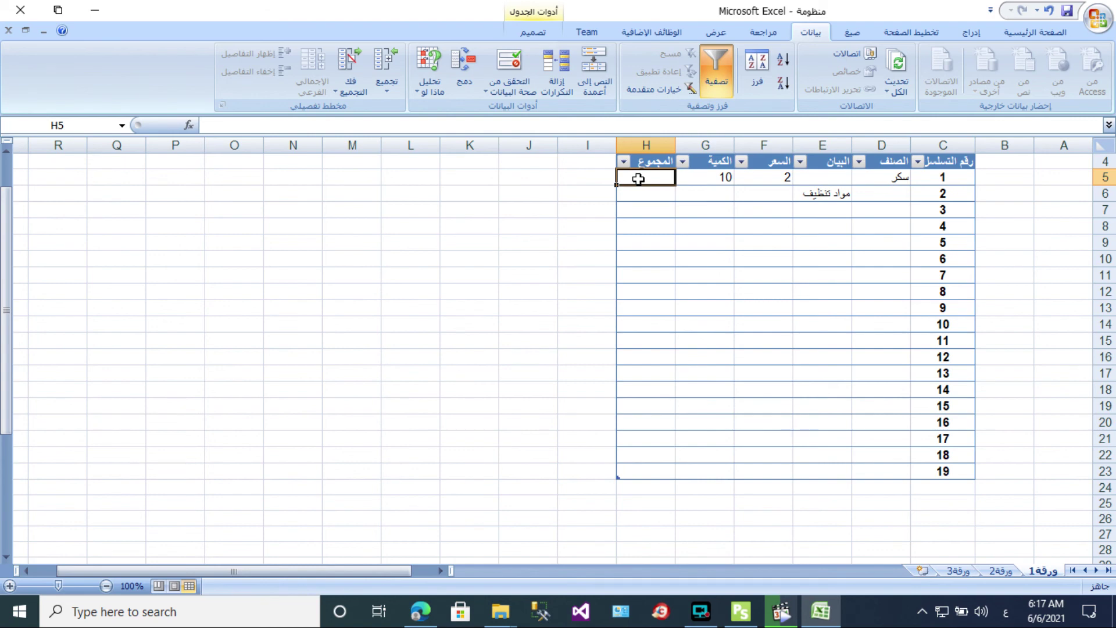
text(=)
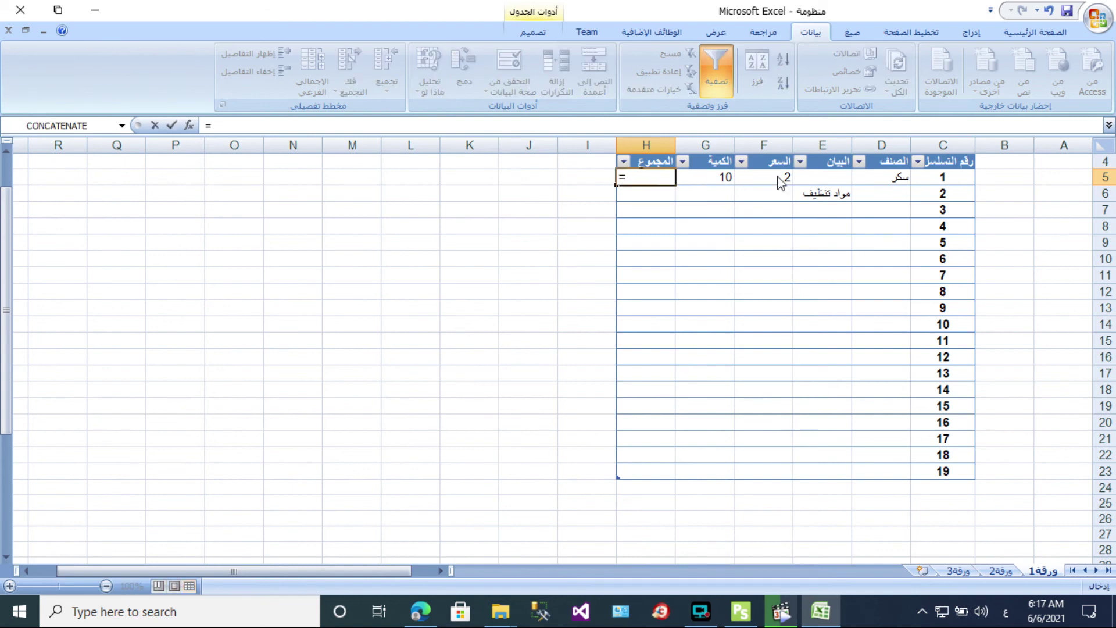
click(778, 178)
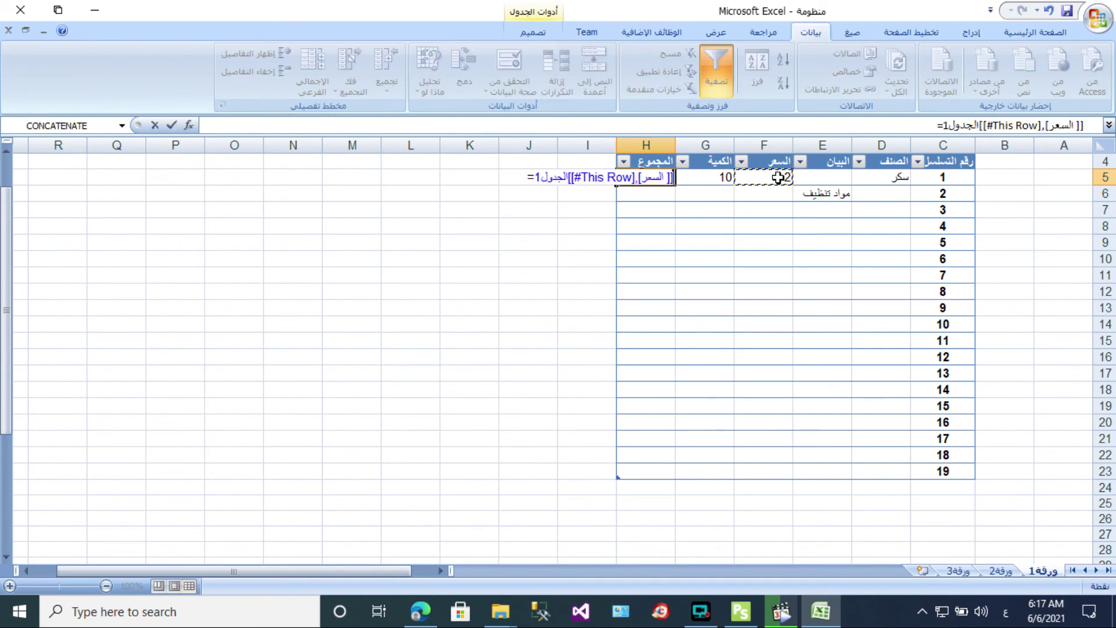
text(*)
click(724, 177)
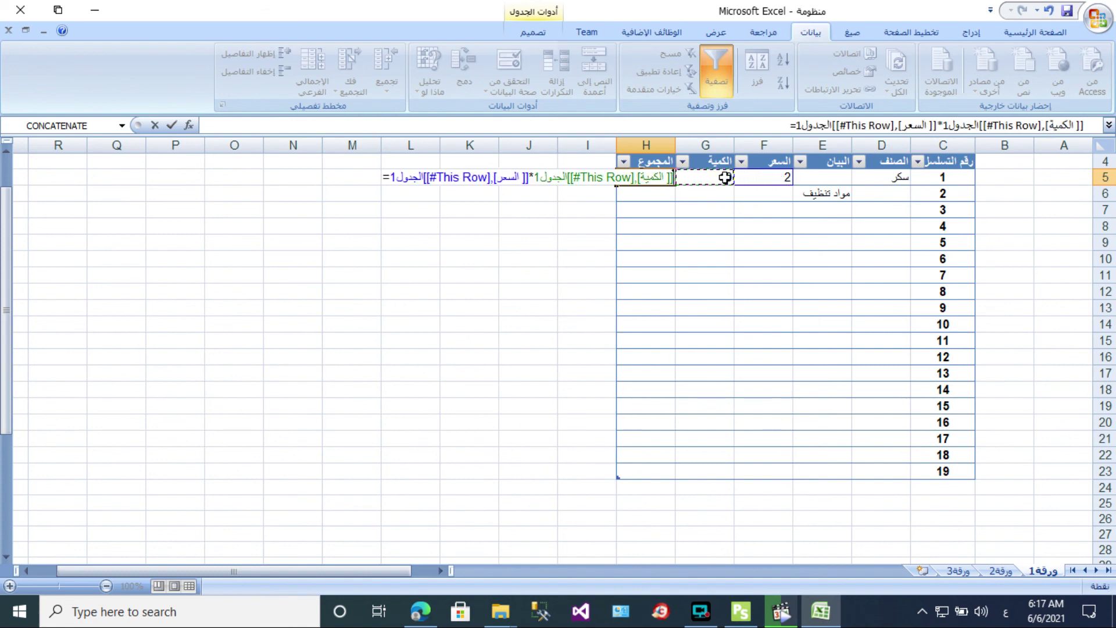
key(Return)
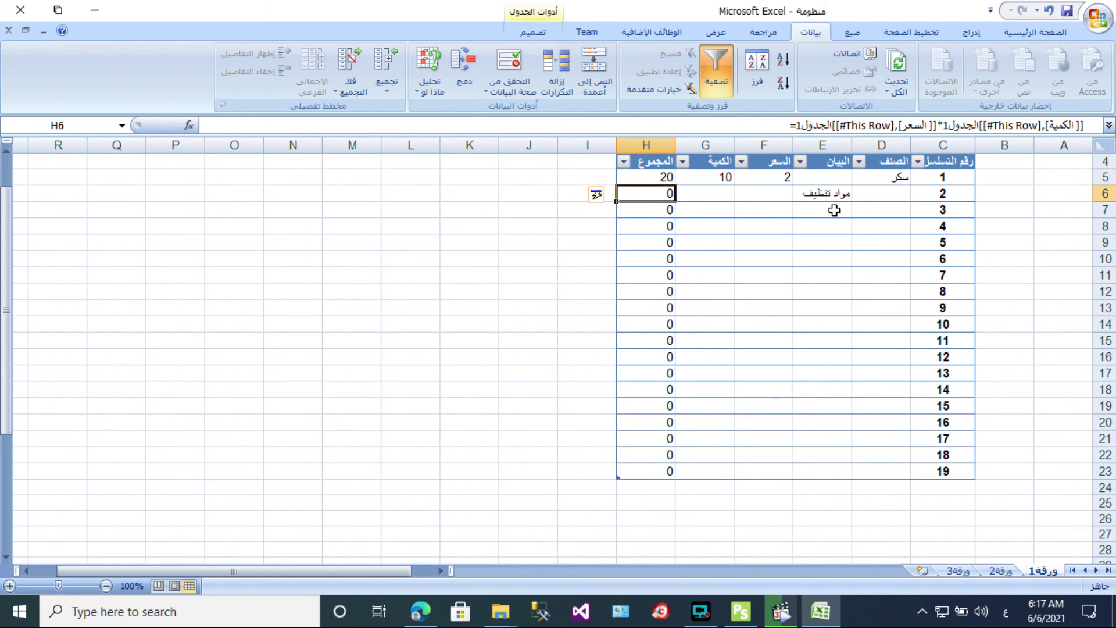
Choose عصير برتقال as the الصنف in D6 and مواد كهربائية as the البيان in E6 from their drop-down lists.
click(892, 189)
click(845, 196)
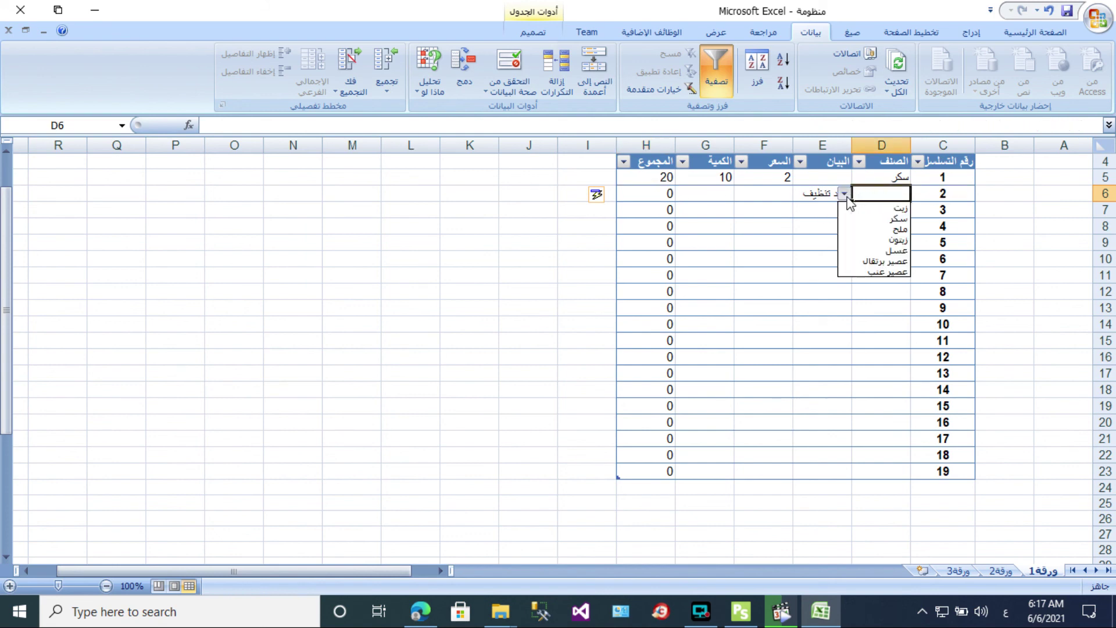
click(867, 261)
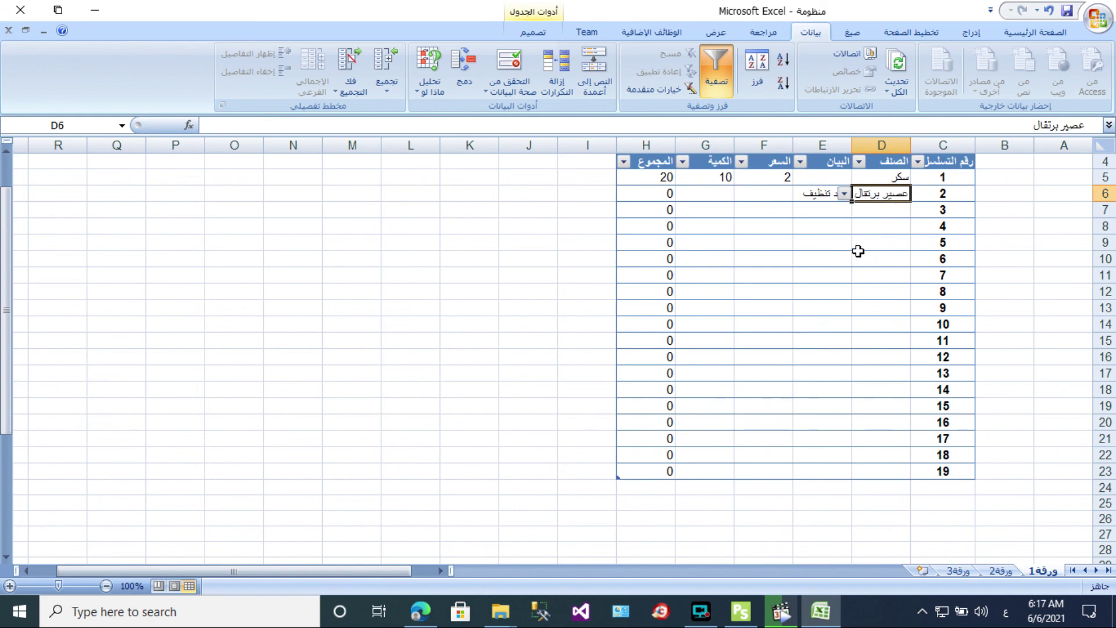
click(844, 194)
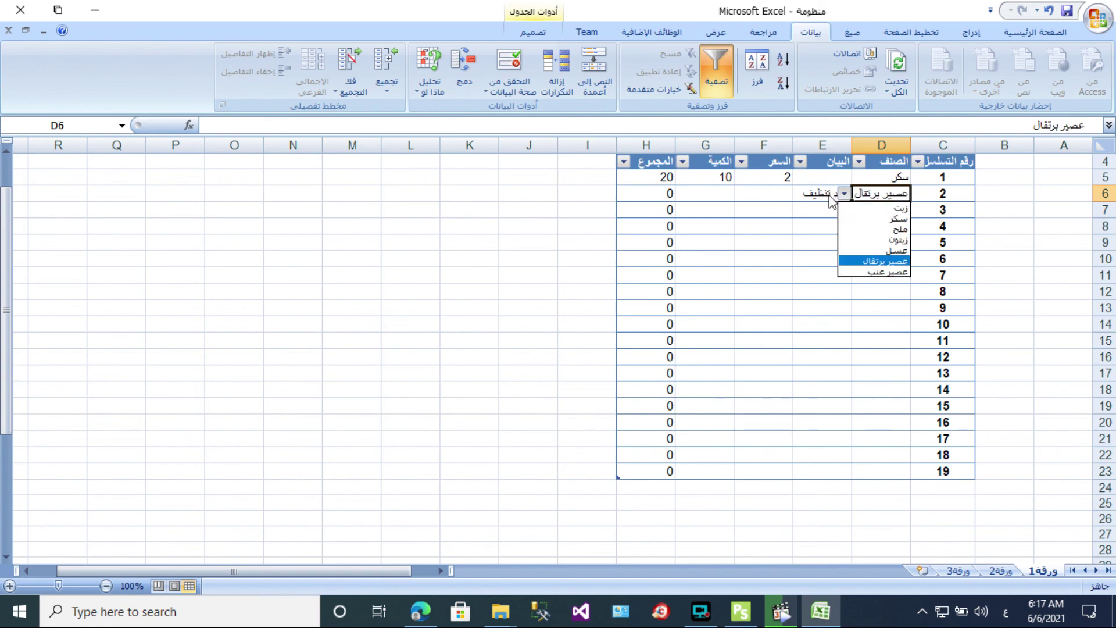
click(833, 201)
click(784, 194)
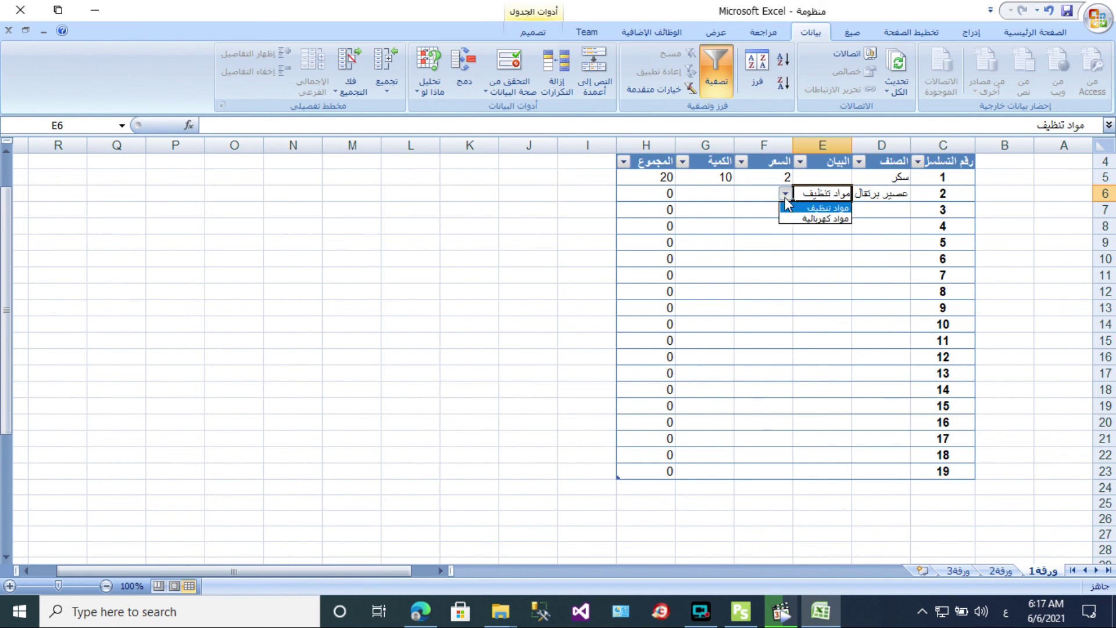
click(792, 218)
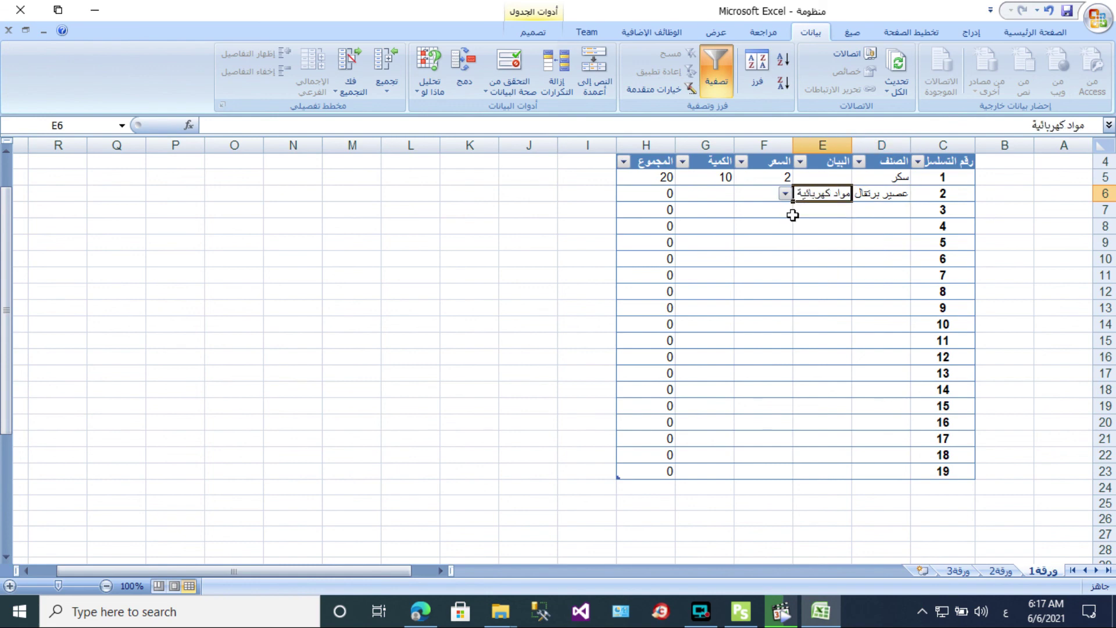
Enter 3 as the السعر and 10 as the الكمية in the second table row, cells F6 and G6.
click(773, 196)
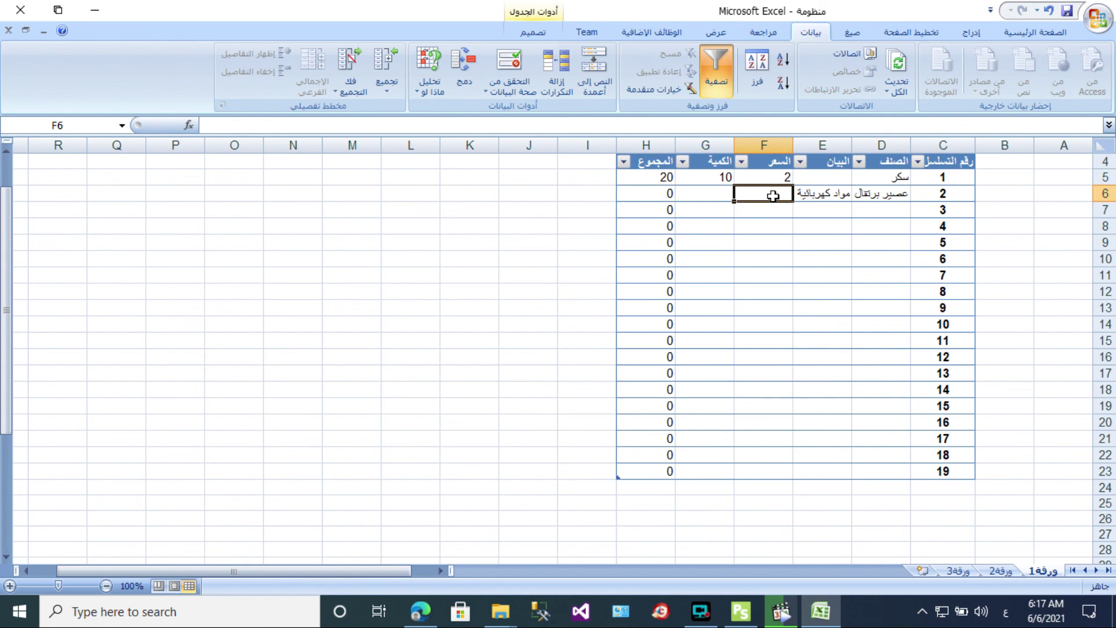
text(3)
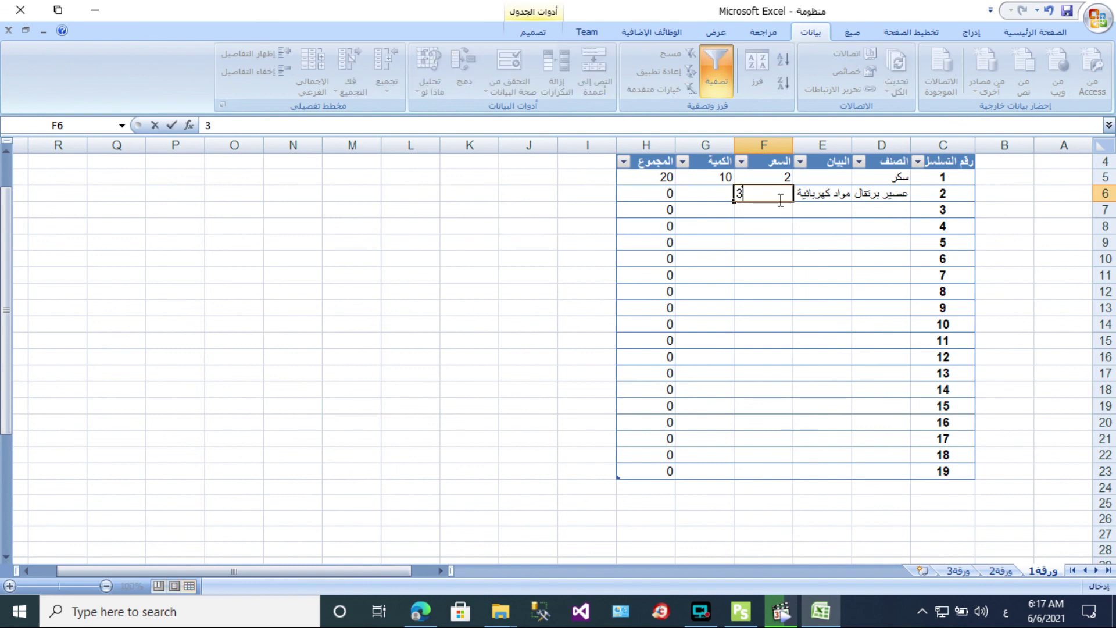
click(721, 195)
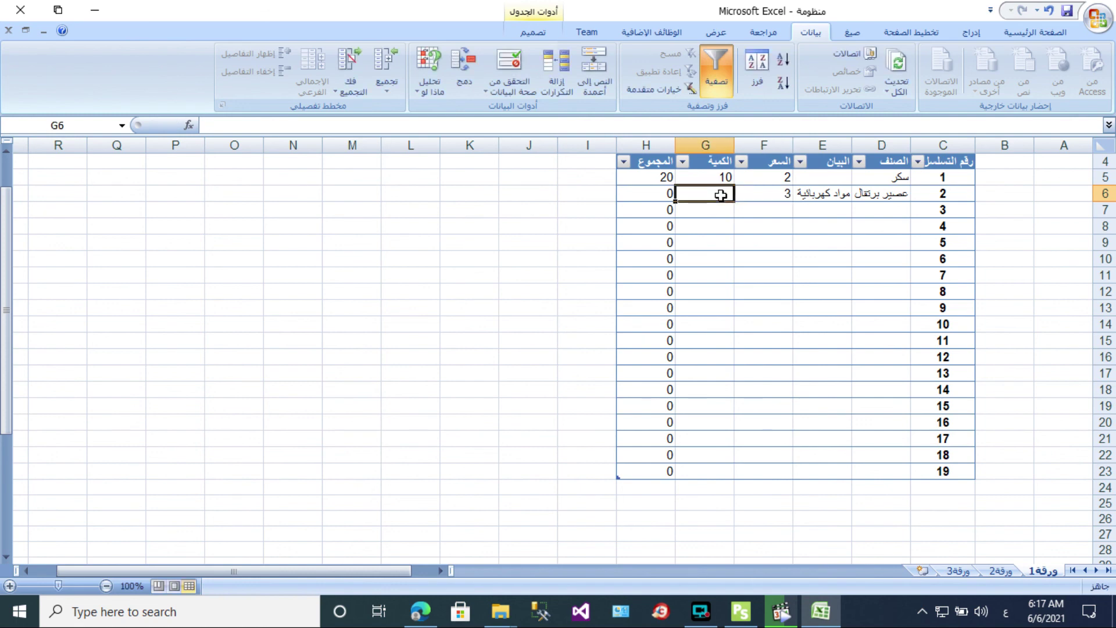
text(10)
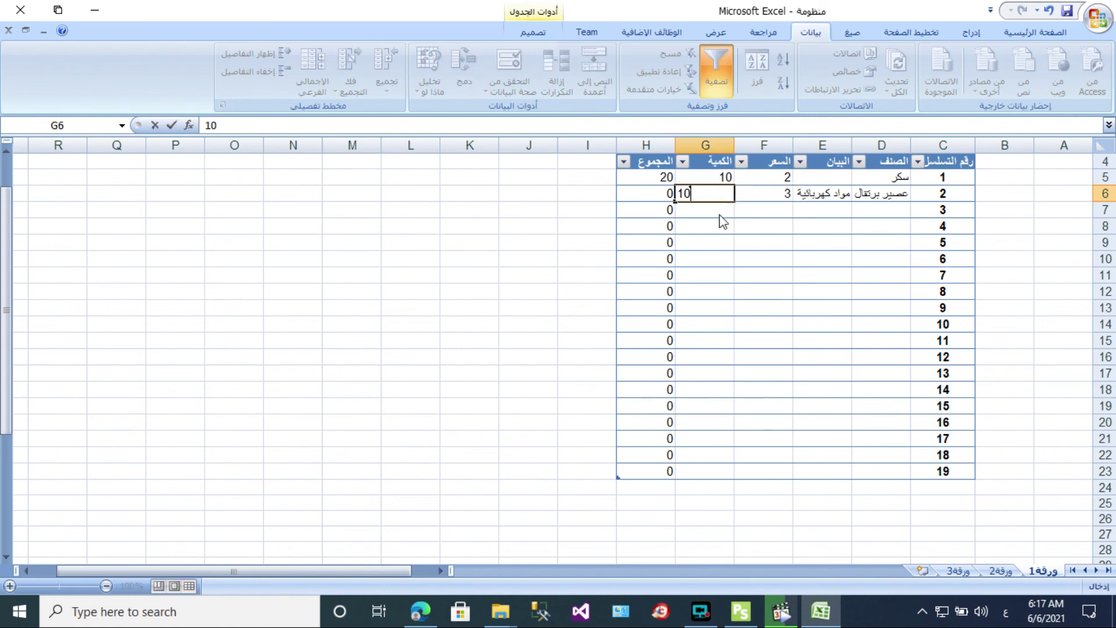
click(719, 214)
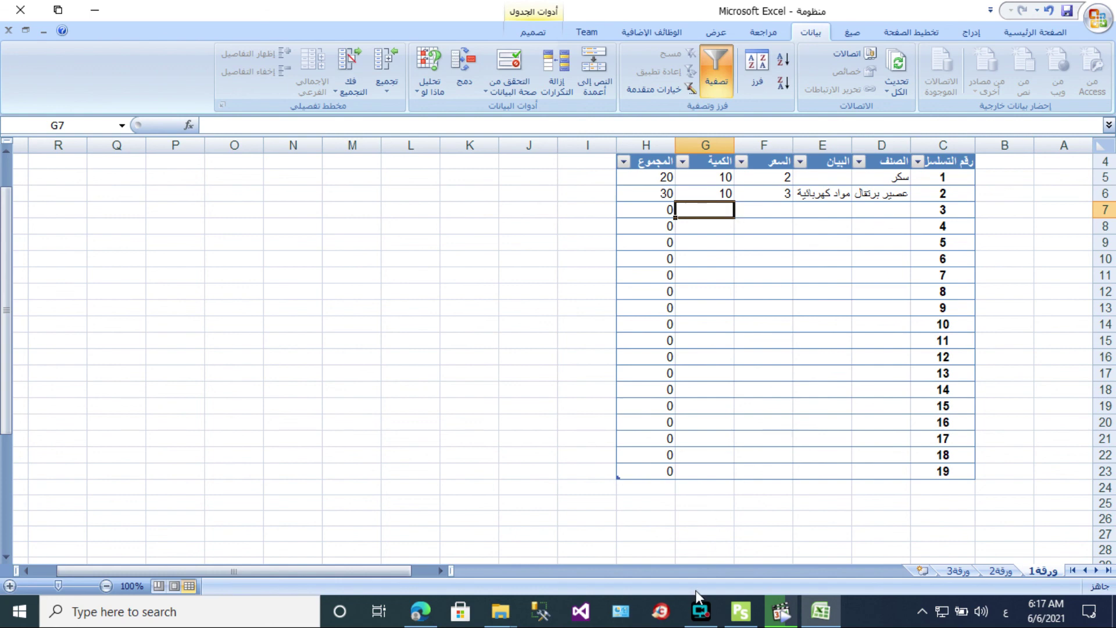
click(700, 611)
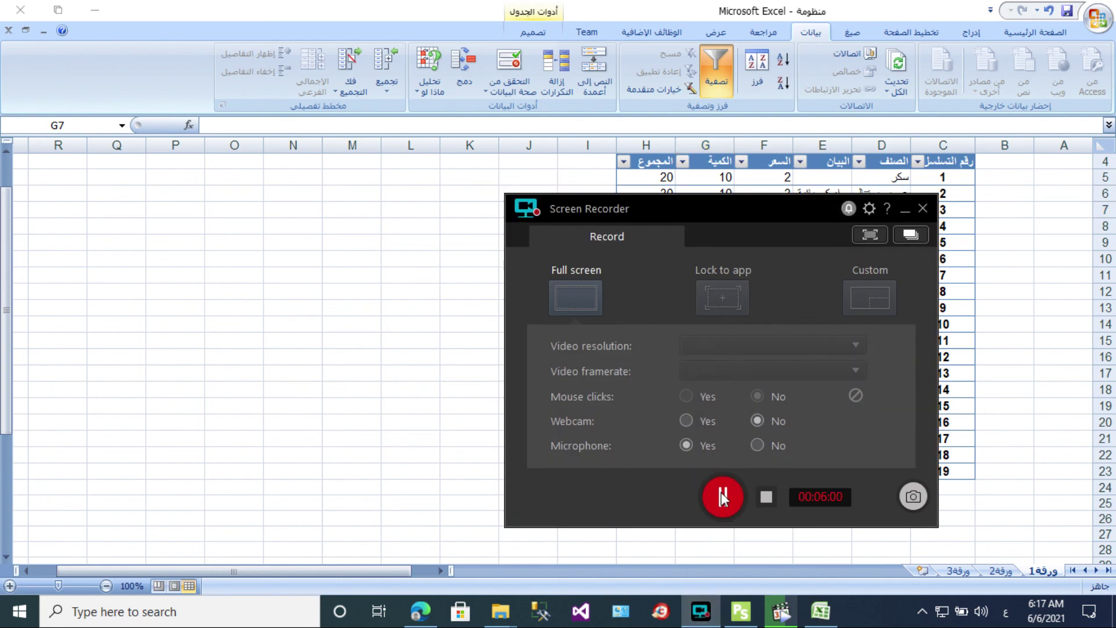